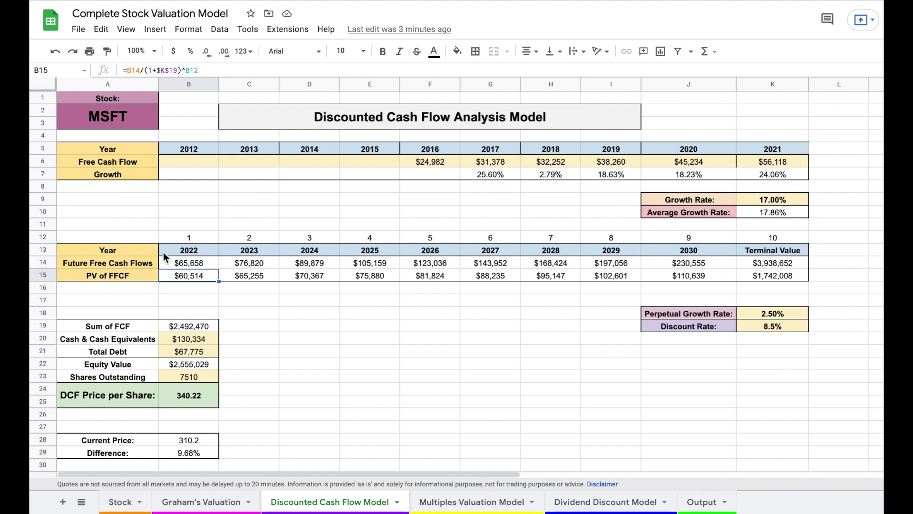
# Step: Retype MSFT as the Stock sheet ticker and check the refreshed price statistics (price 310.2, PE 34.68)
pyautogui.click(121, 499)
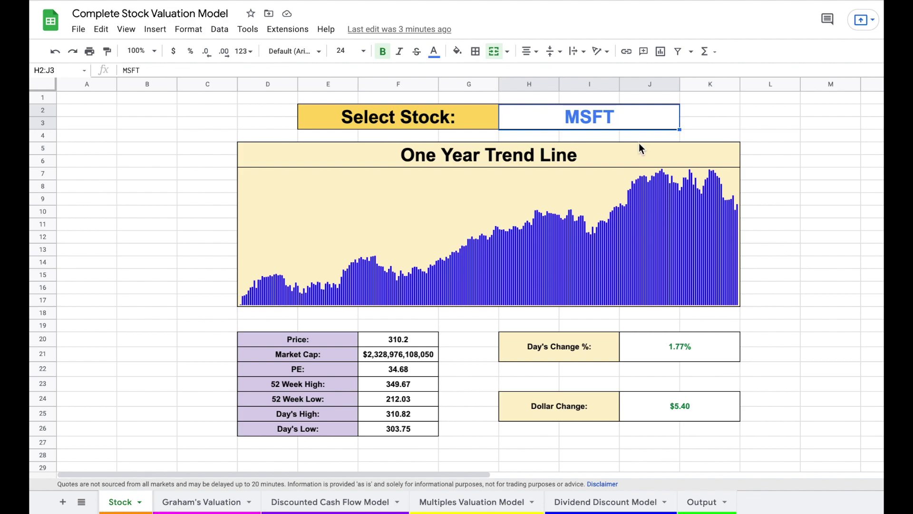
pyautogui.press('Delete')
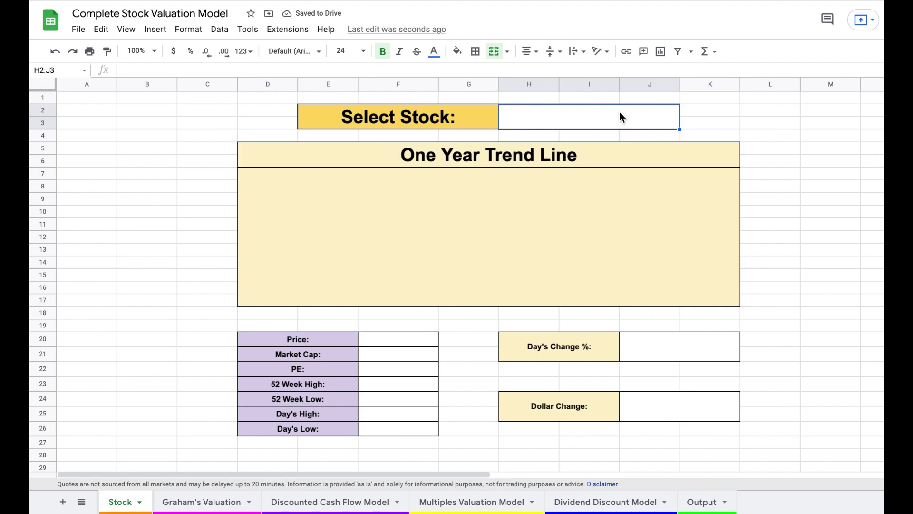
pyautogui.write('MSFT')
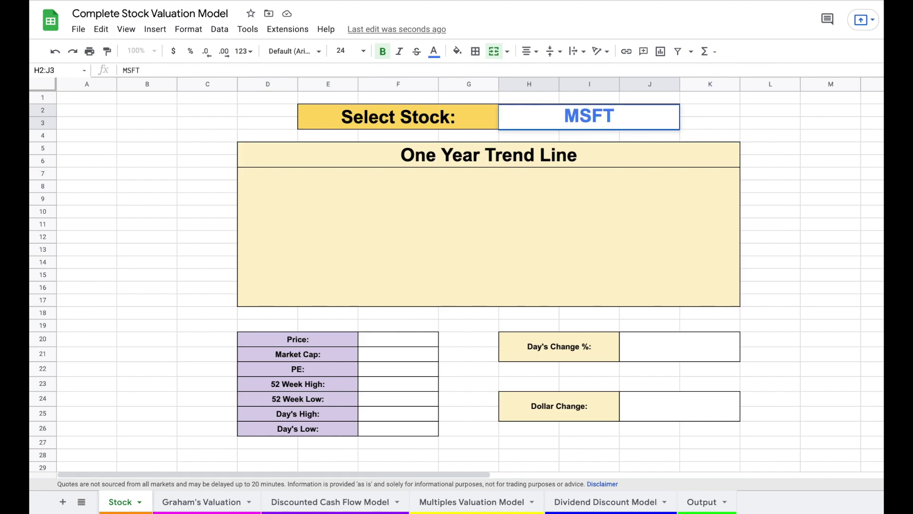
pyautogui.press('Return')
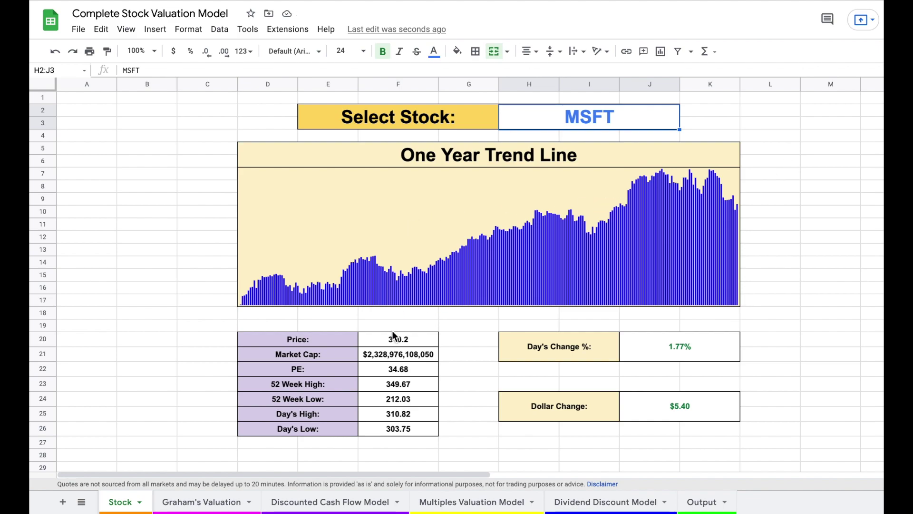
pyautogui.moveTo(393, 335); pyautogui.dragTo(400, 413)
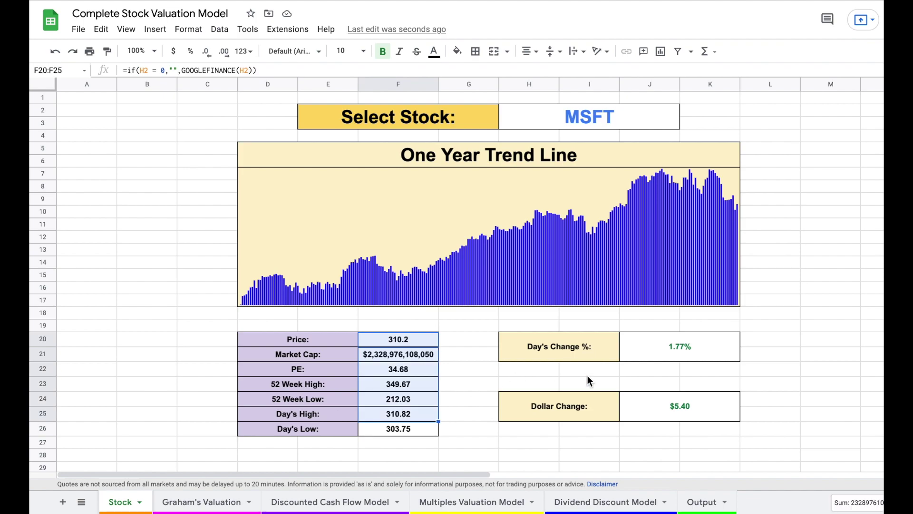
# Step: Step through the Graham's, DCF, Multiples and Dividend Discount sheets to reach the Output summary
pyautogui.click(479, 387)
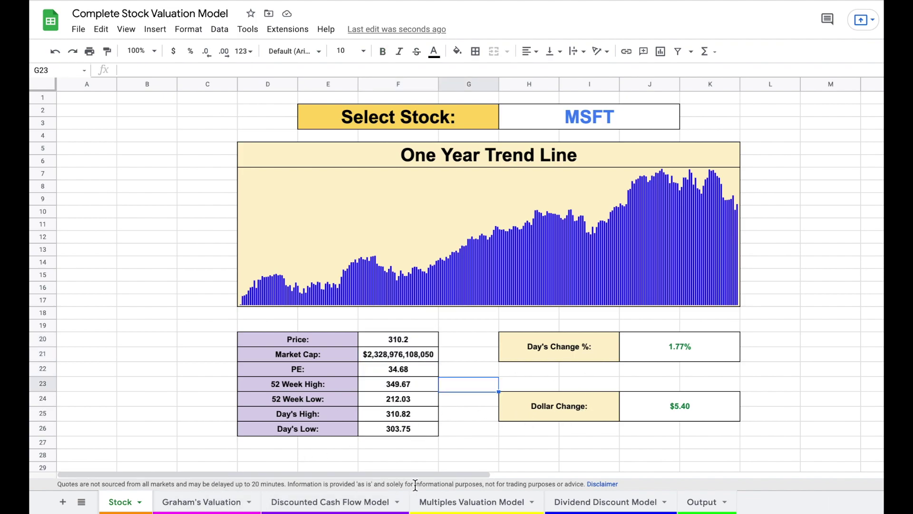
pyautogui.click(208, 496)
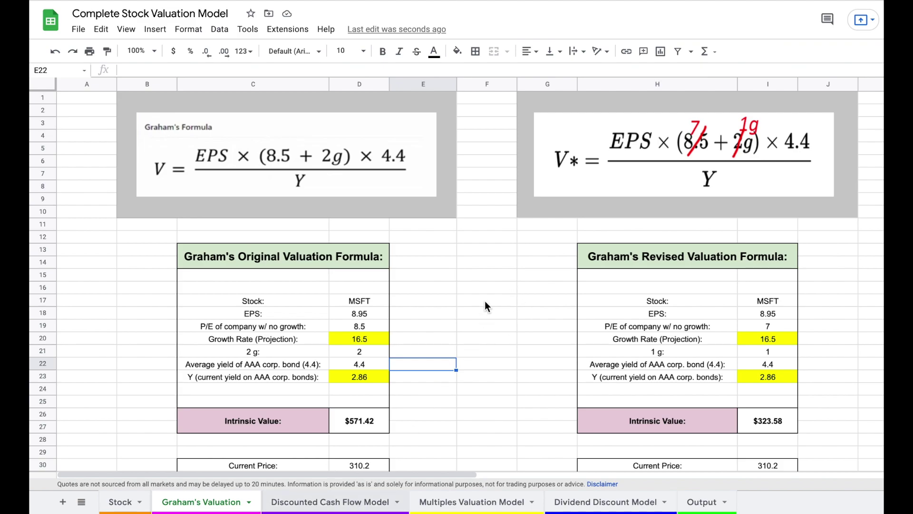
pyautogui.click(351, 502)
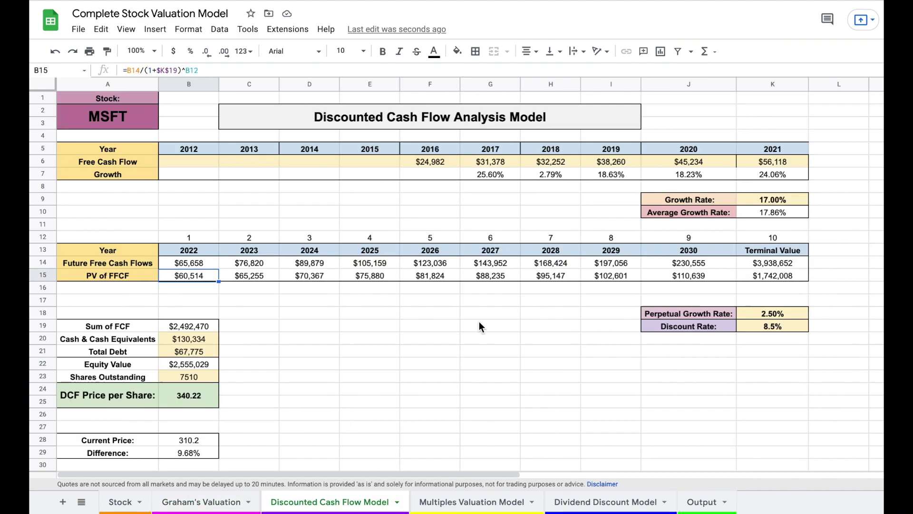
pyautogui.click(475, 501)
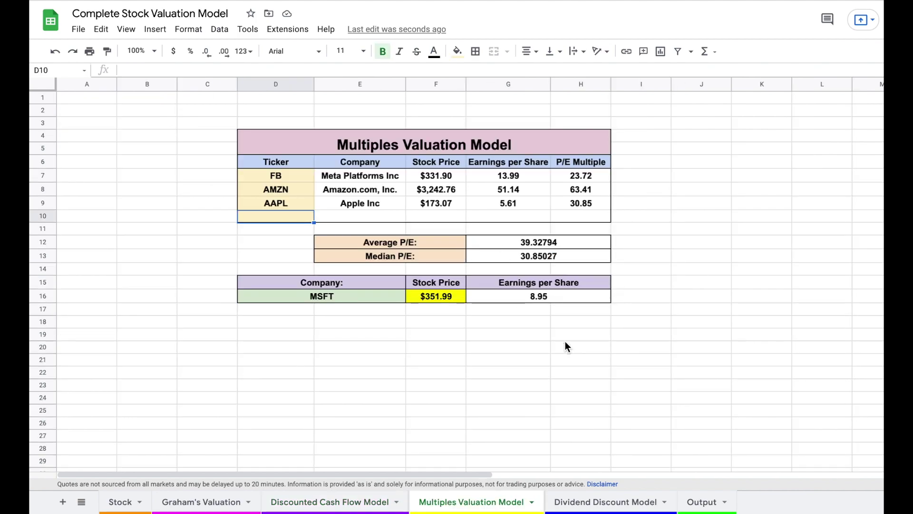
pyautogui.hotkey('ctrl', 'shift', 'pagedown')
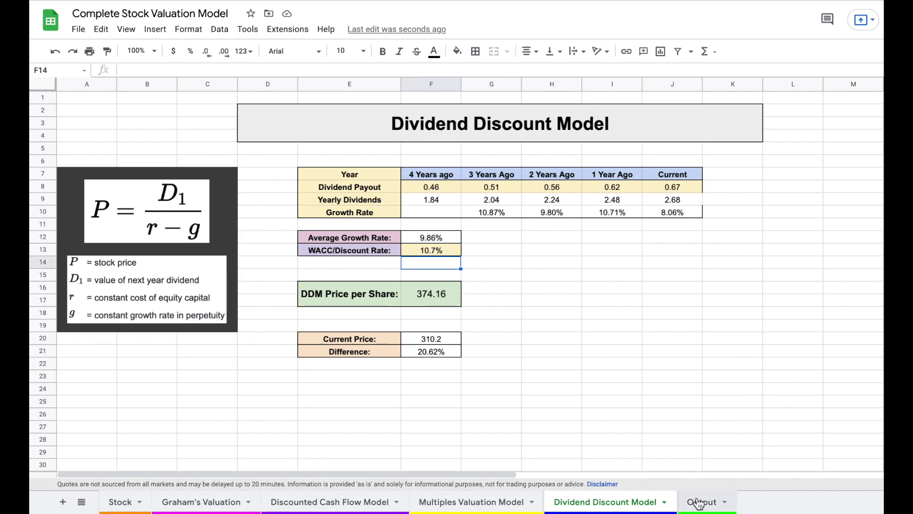
pyautogui.hotkey('ctrl', 'shift', 'pagedown')
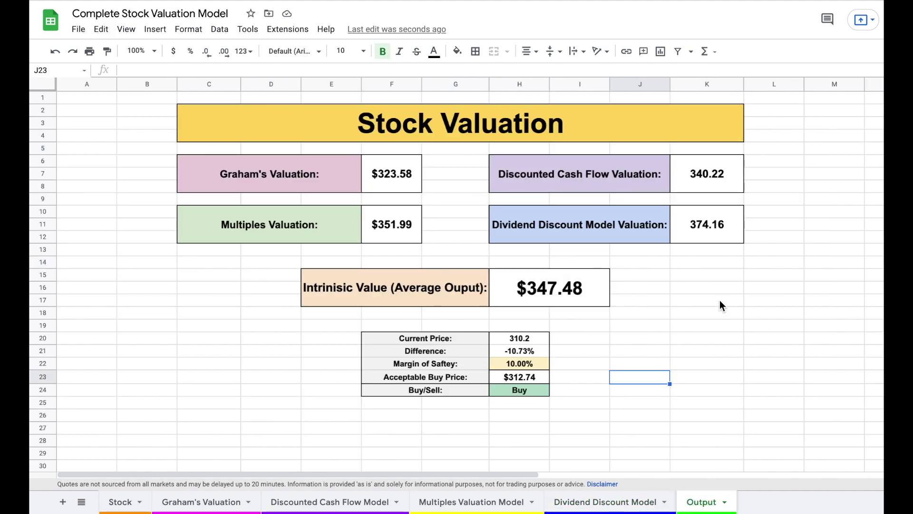
# Step: Review the Graham's and Multiples results and the $347.48 average intrinsic value on Output
pyautogui.click(401, 175)
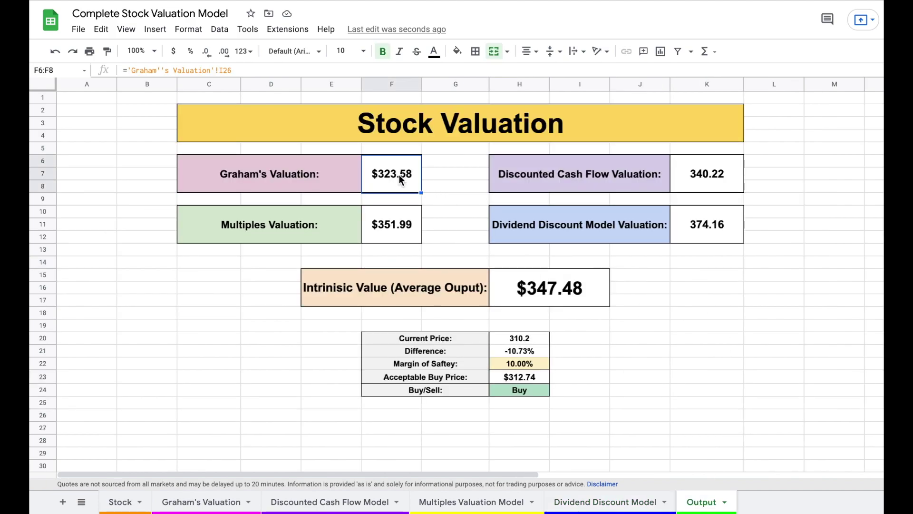
pyautogui.click(399, 225)
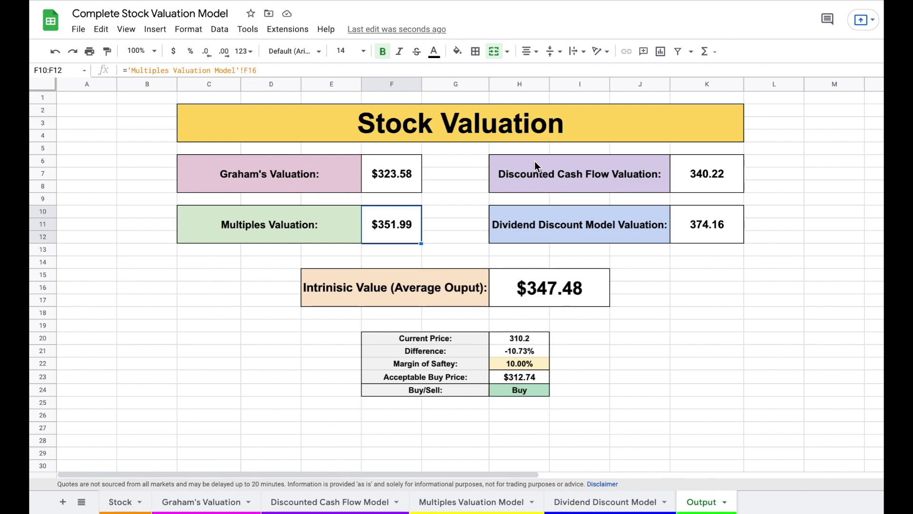
pyautogui.click(459, 289)
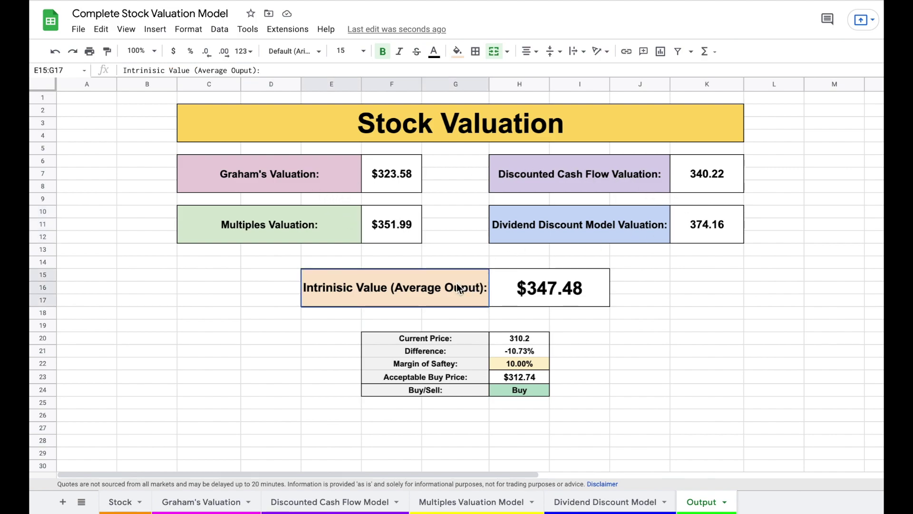
pyautogui.moveTo(491, 289); pyautogui.dragTo(523, 290)
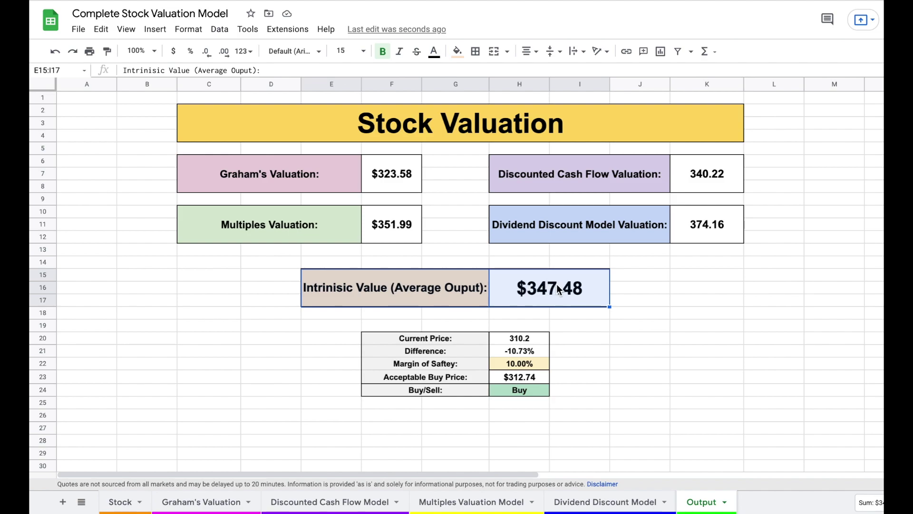
# Step: Re-enter the Margin of Safety as 10% and confirm the Buy/Sell row shows Buy
pyautogui.click(536, 363)
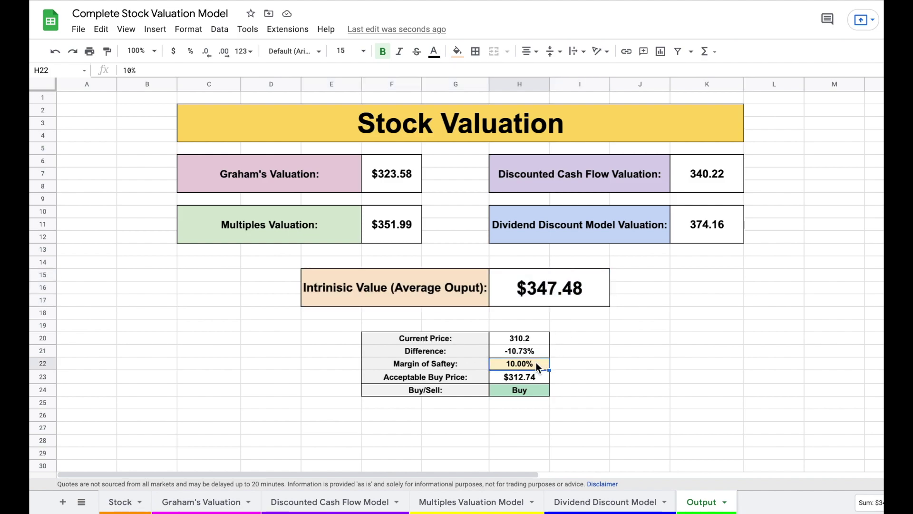
pyautogui.press('Delete')
pyautogui.click(570, 354)
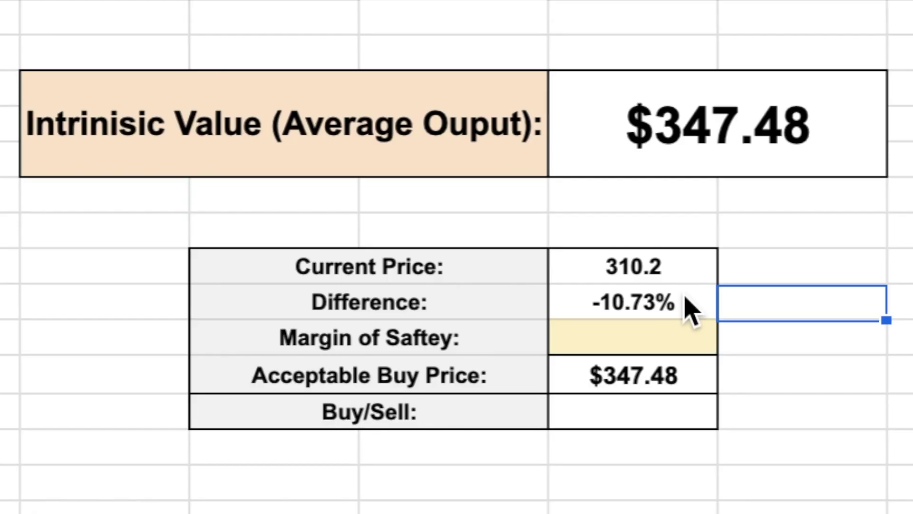
pyautogui.click(682, 329)
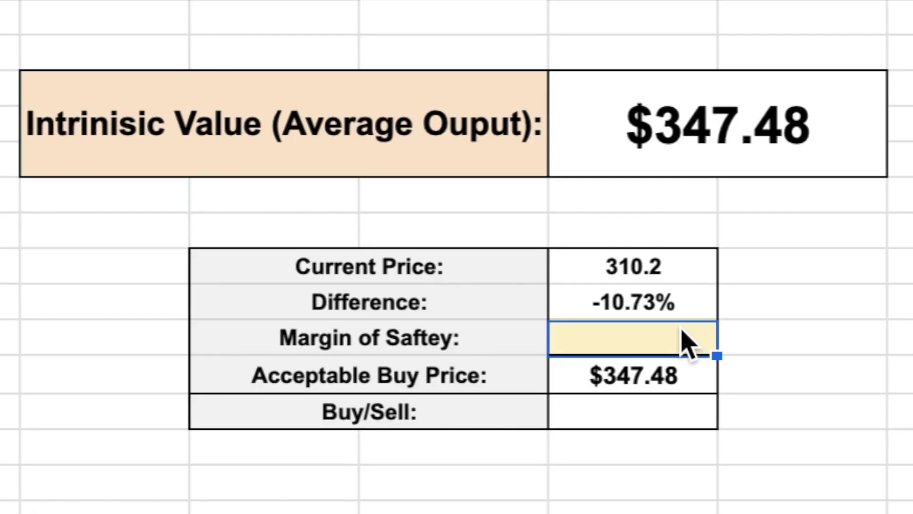
pyautogui.write('10')
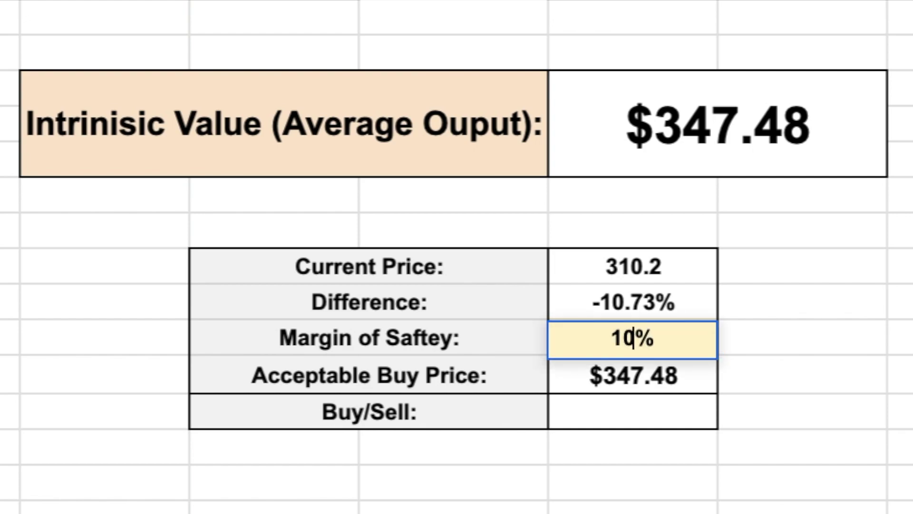
pyautogui.press('Return')
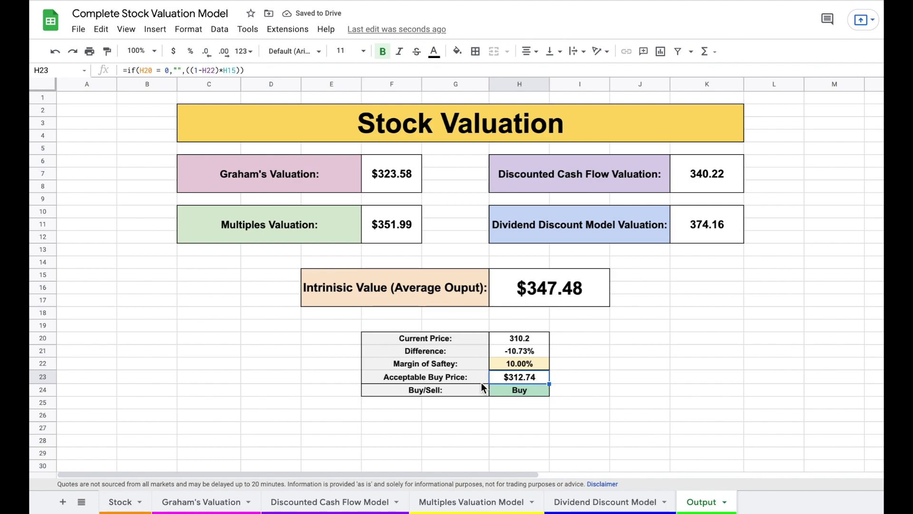
pyautogui.moveTo(464, 388); pyautogui.dragTo(506, 388)
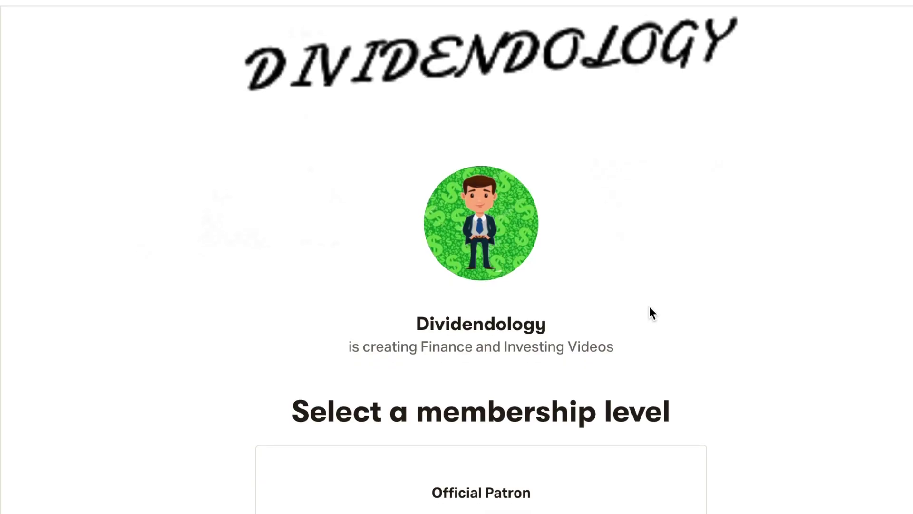
pyautogui.scroll(-2, 649, 306)
pyautogui.scroll(-6, 649, 306)
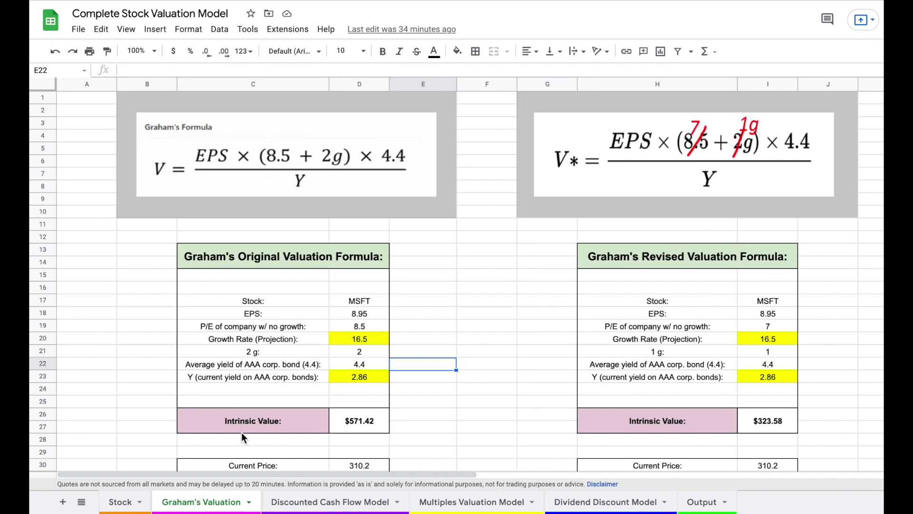
pyautogui.click(483, 266)
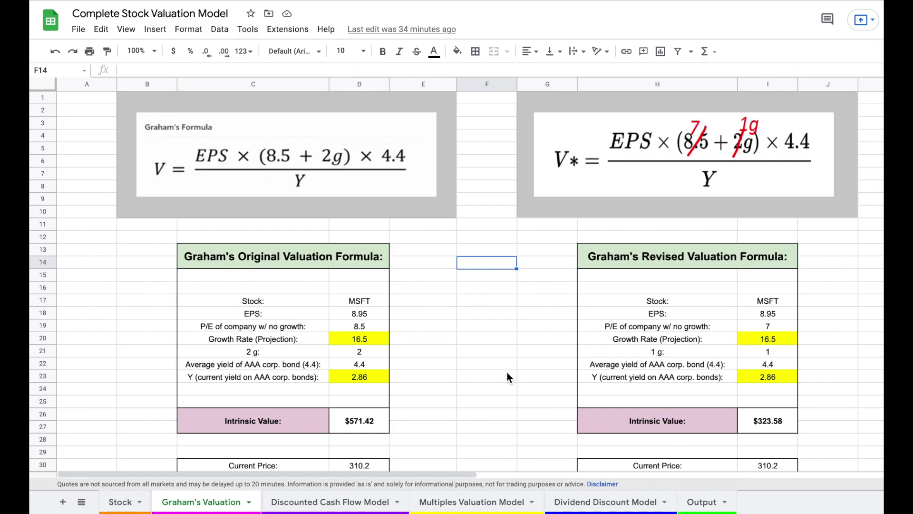
pyautogui.click(120, 503)
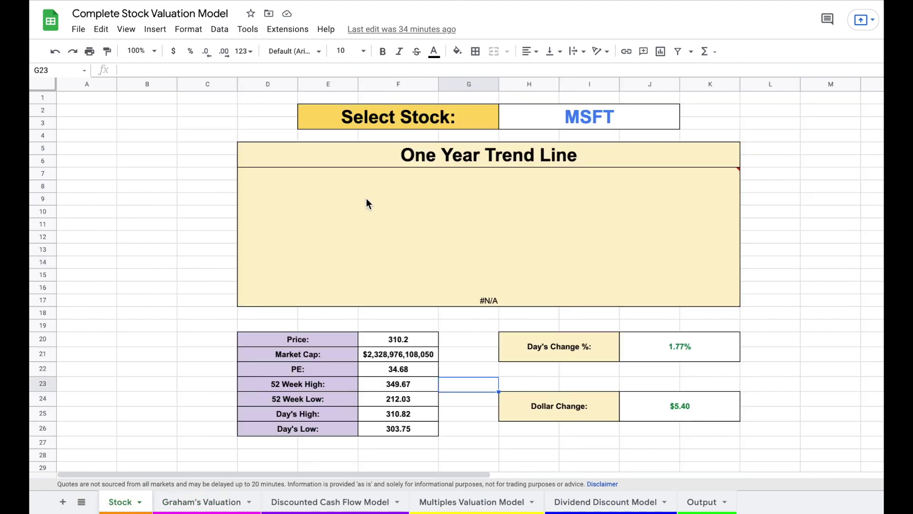
# Step: Clear and retype MSFT as the ticker, then view Graham's Valuation showing $571.42 and $323.58
pyautogui.click(567, 117)
pyautogui.press('Delete')
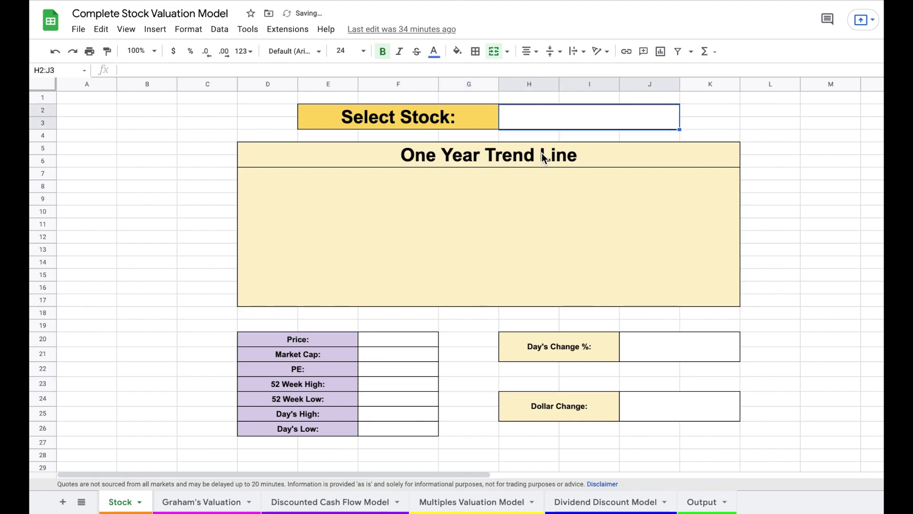
pyautogui.click(194, 504)
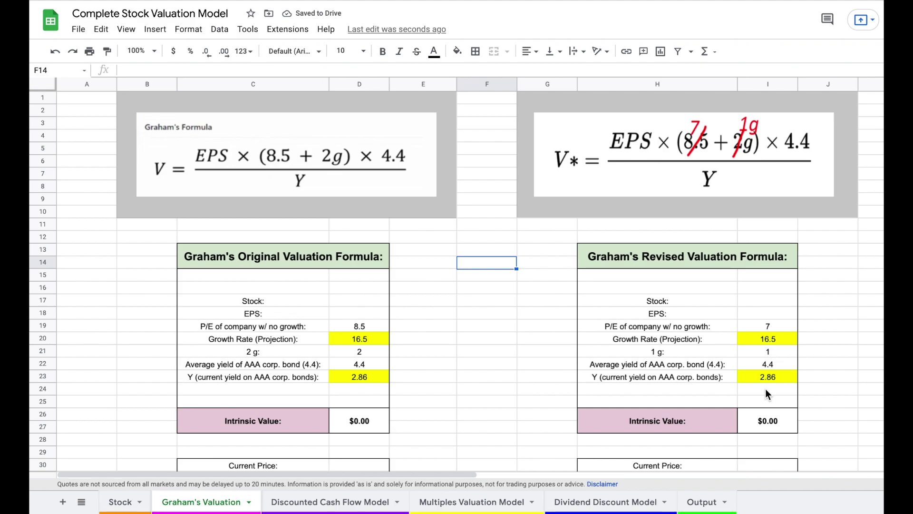
pyautogui.click(112, 505)
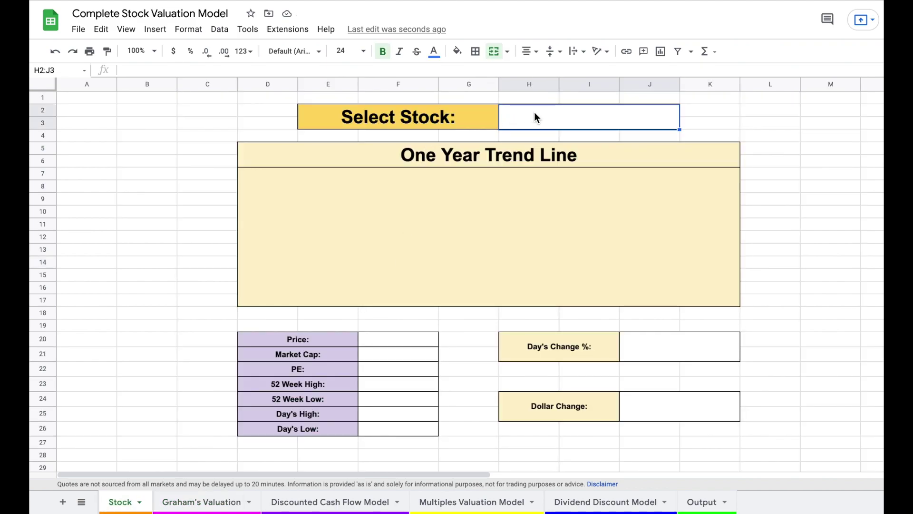
pyautogui.write('MSFT')
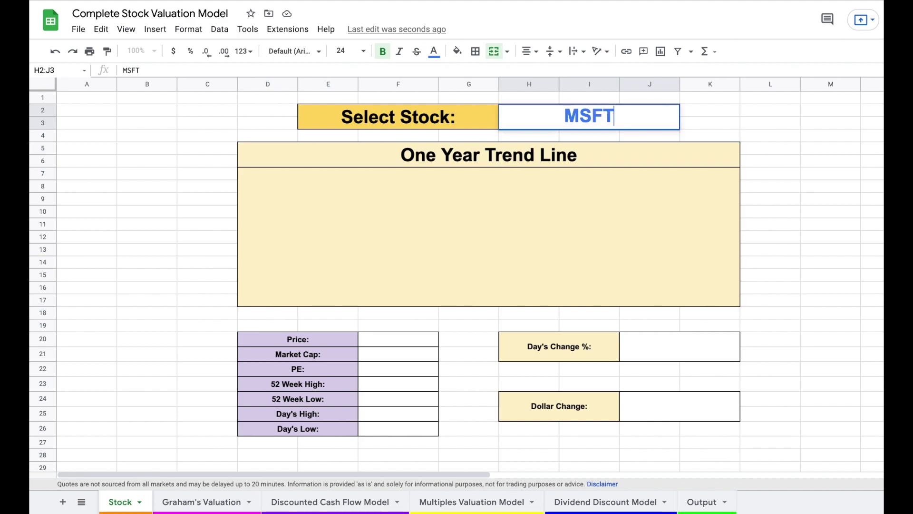
pyautogui.click(210, 503)
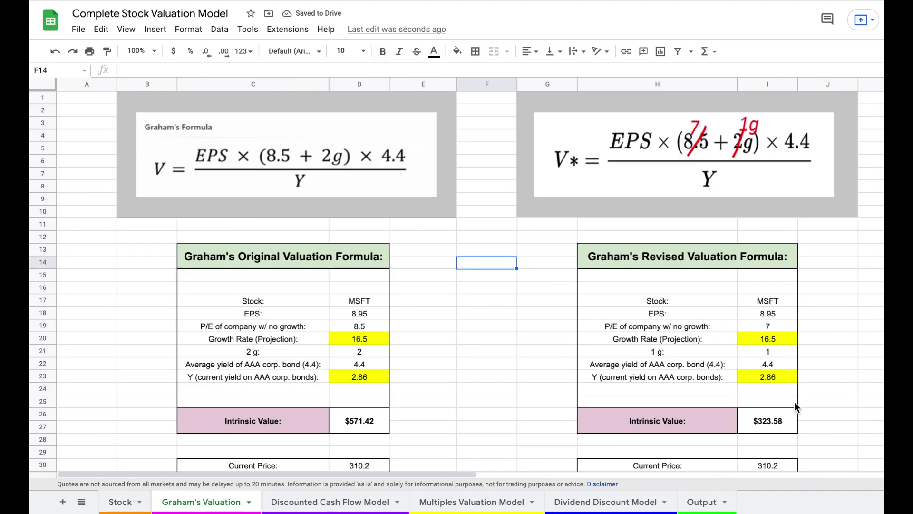
# Step: Review revised Graham inputs (growth 16.5, AAA yield 2.86) and trace the $323.58 value on Output
pyautogui.click(780, 337)
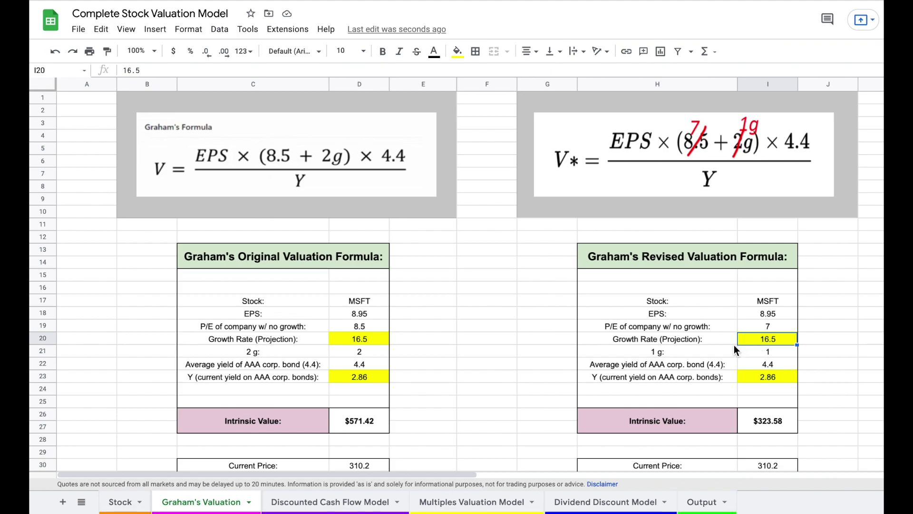
pyautogui.click(700, 379)
pyautogui.click(772, 376)
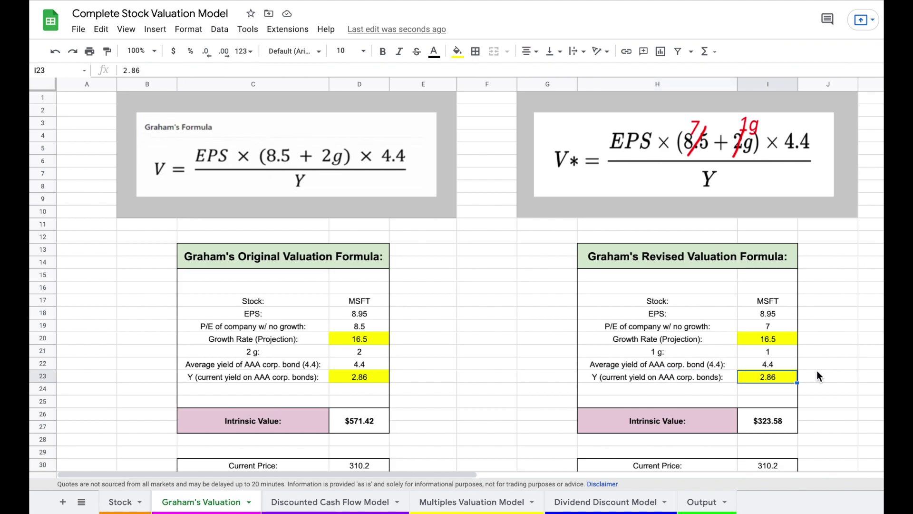
pyautogui.click(768, 420)
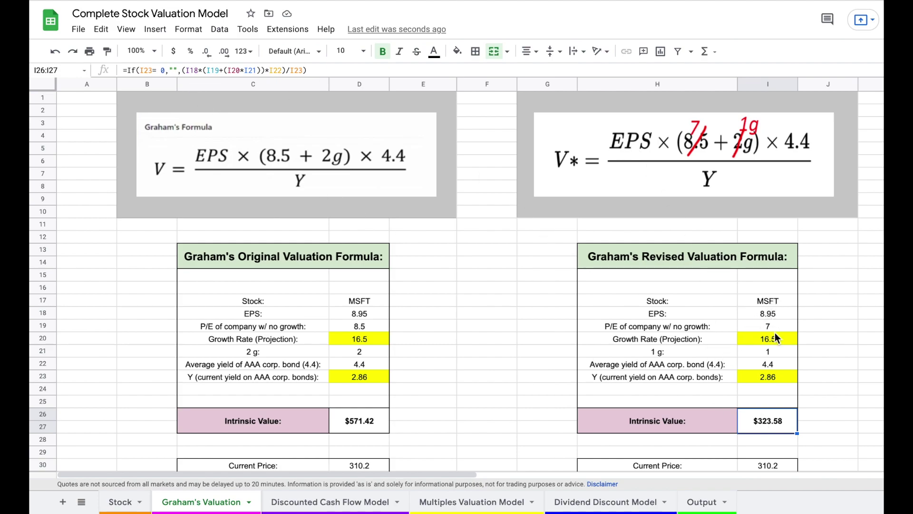
pyautogui.click(674, 425)
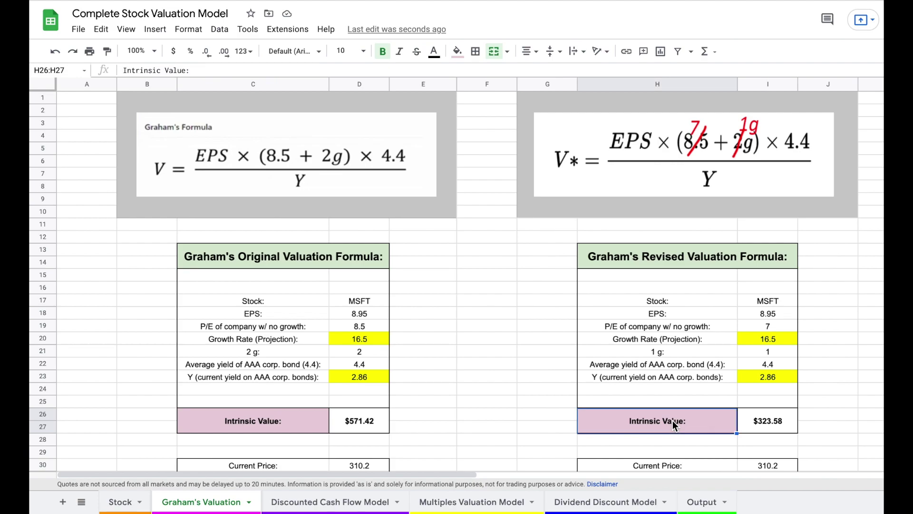
pyautogui.click(760, 423)
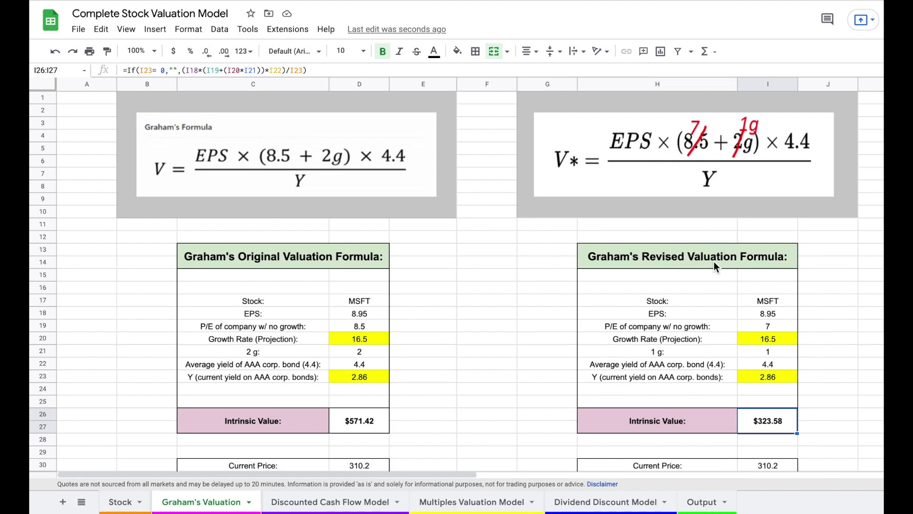
pyautogui.click(697, 500)
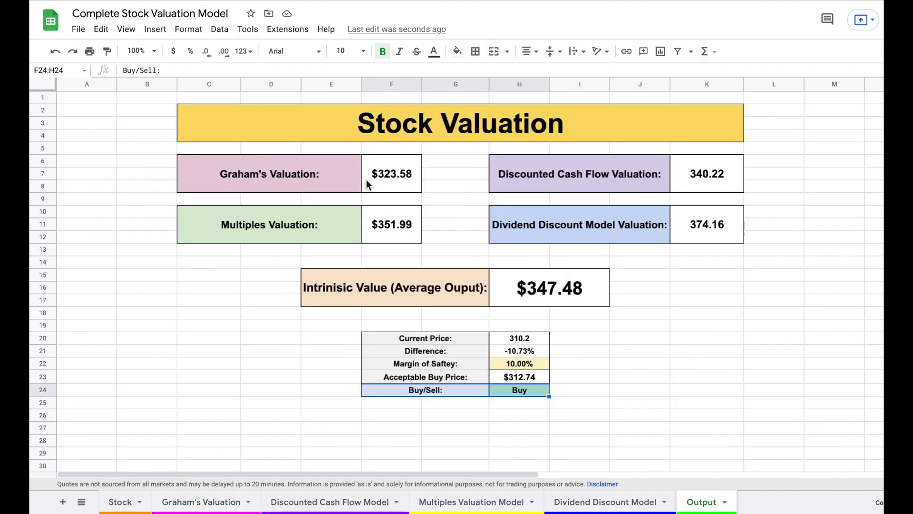
pyautogui.click(384, 179)
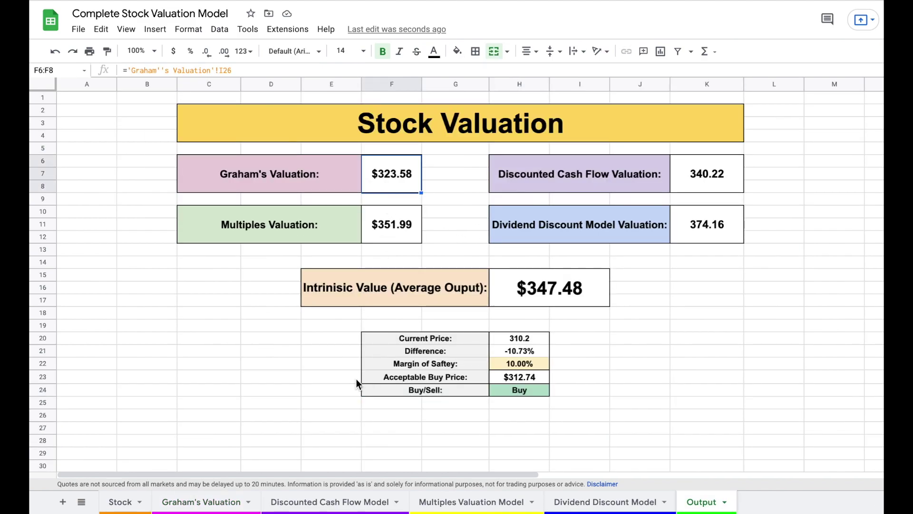
# Step: On the DCF sheet, review the 2016–2021 free cash flows and the 17.86% average growth rate
pyautogui.click(337, 502)
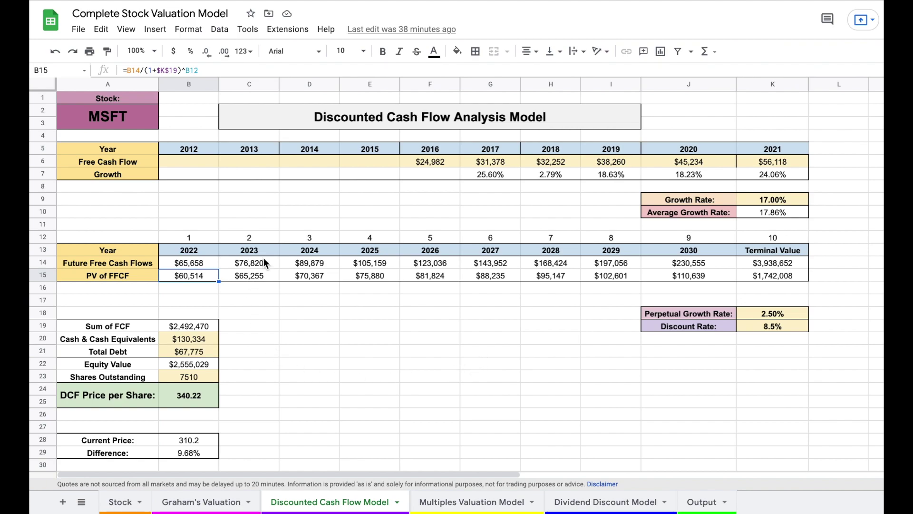
pyautogui.click(437, 327)
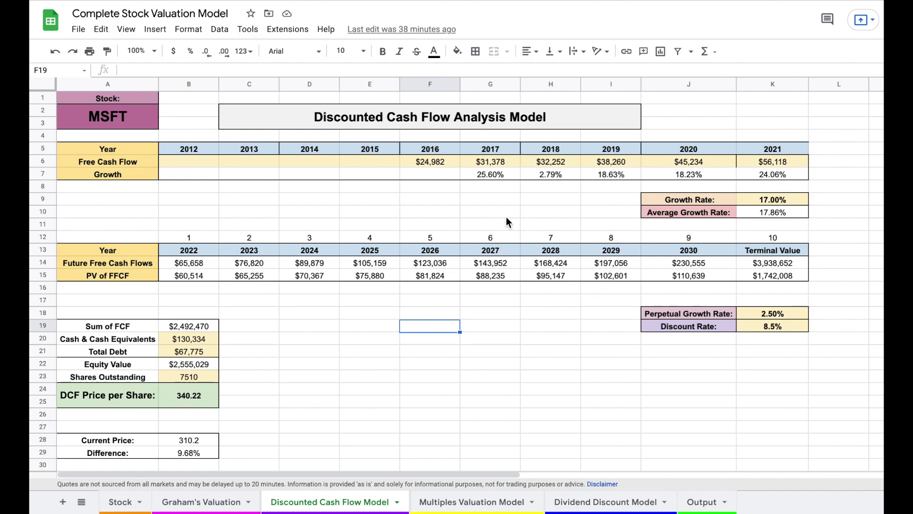
pyautogui.click(427, 163)
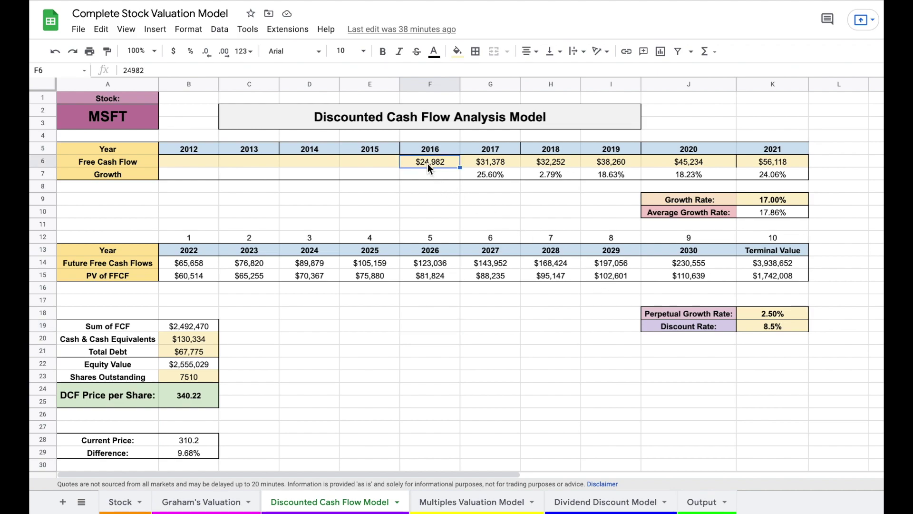
pyautogui.click(756, 113)
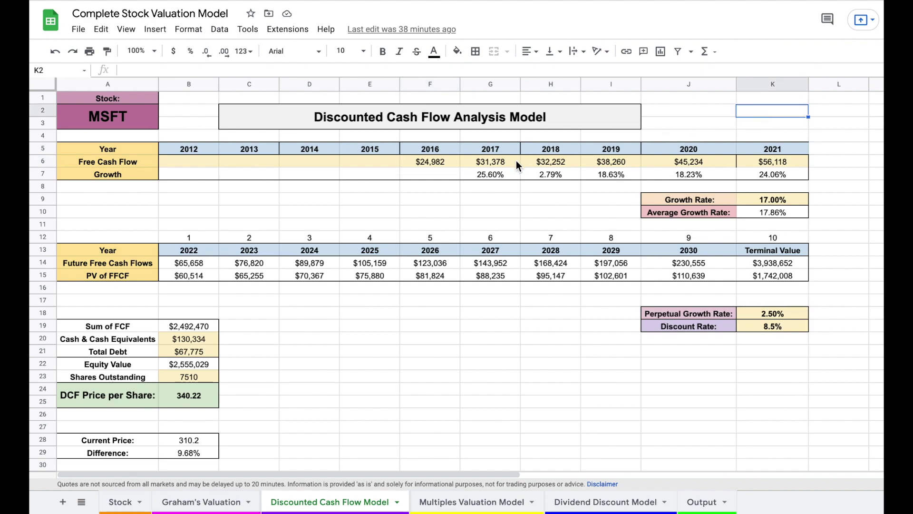
pyautogui.moveTo(446, 163); pyautogui.dragTo(760, 155)
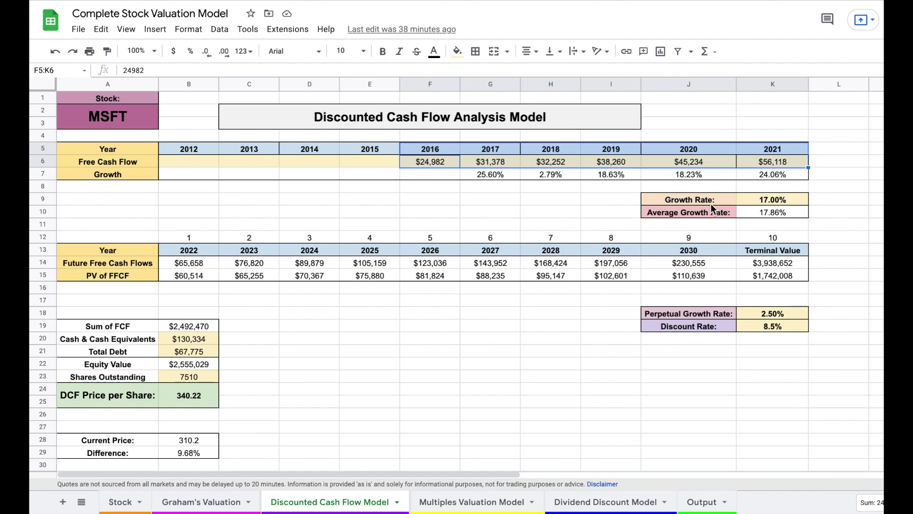
pyautogui.moveTo(717, 210); pyautogui.dragTo(766, 211)
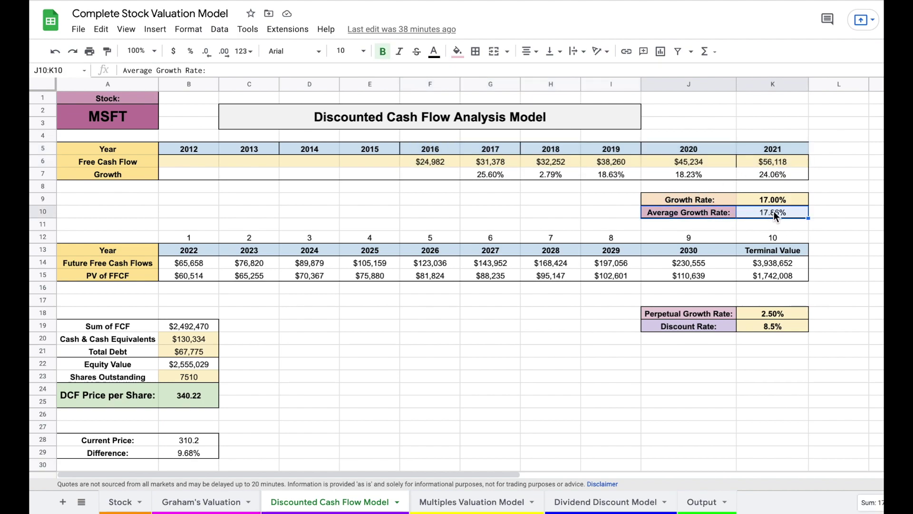
pyautogui.click(719, 195)
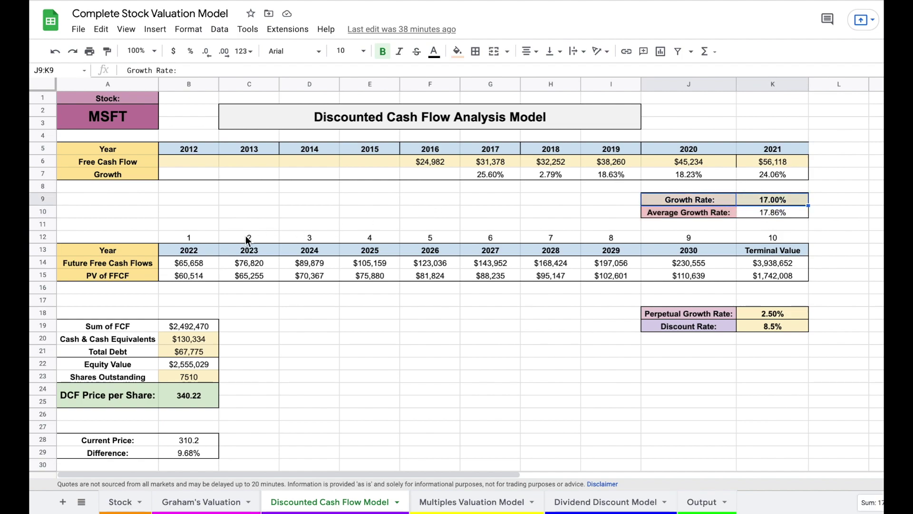
pyautogui.click(777, 199)
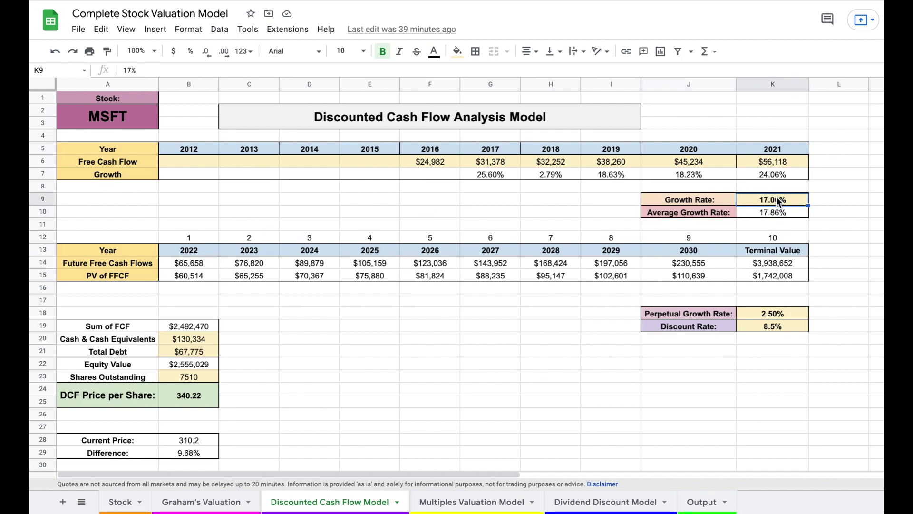
pyautogui.press('Delete')
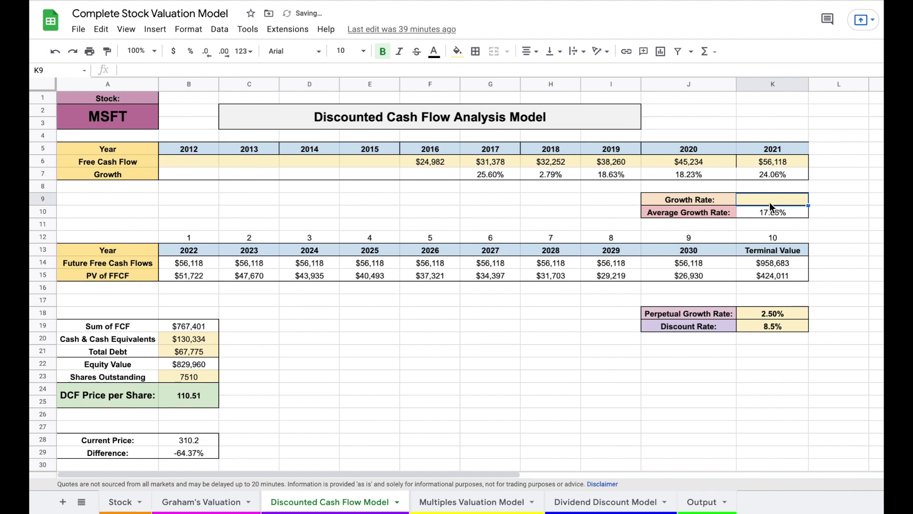
pyautogui.write('17')
pyautogui.press('Return')
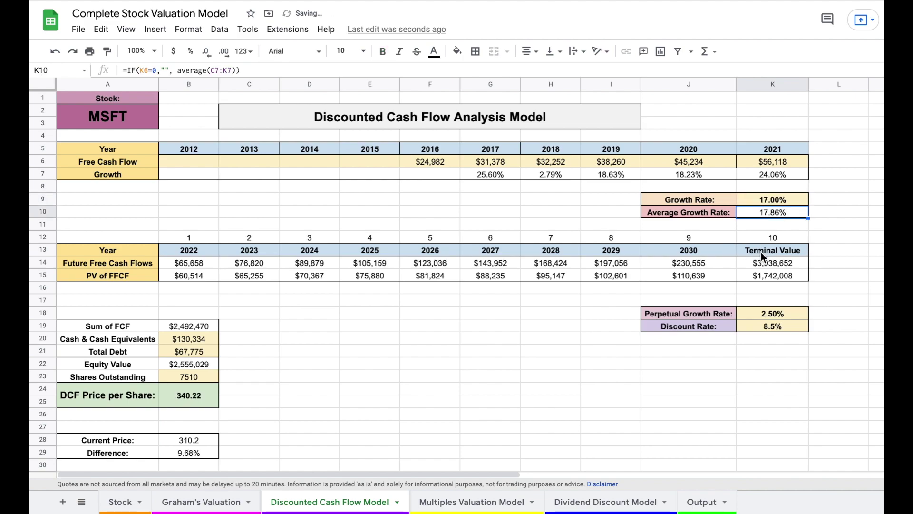
pyautogui.moveTo(185, 261); pyautogui.dragTo(751, 259)
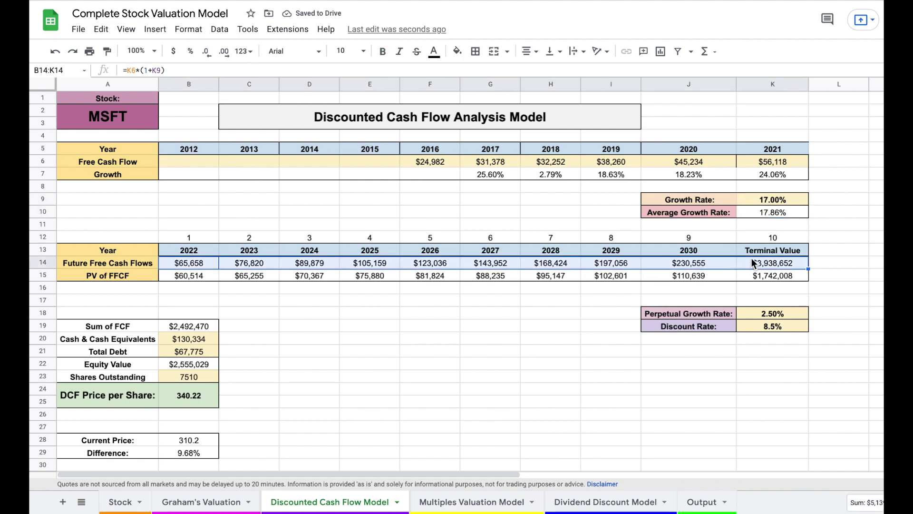
pyautogui.click(530, 304)
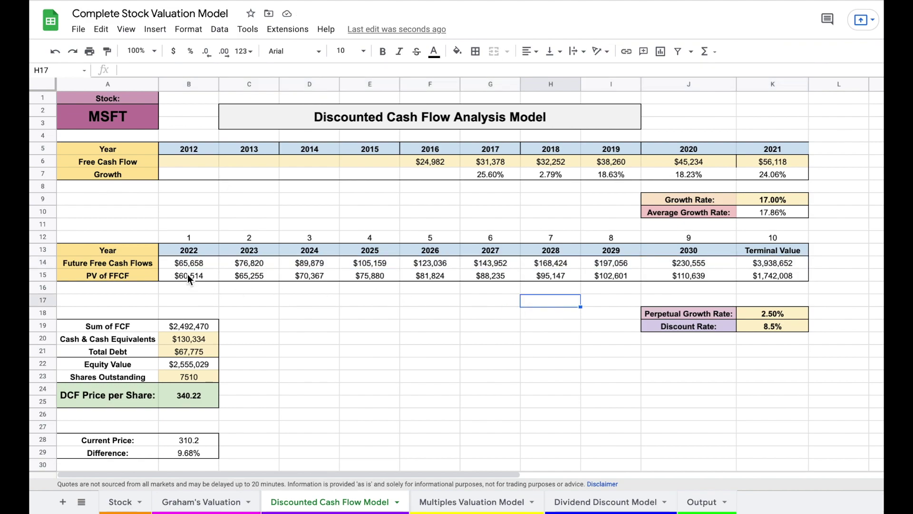
pyautogui.moveTo(188, 274); pyautogui.dragTo(752, 272)
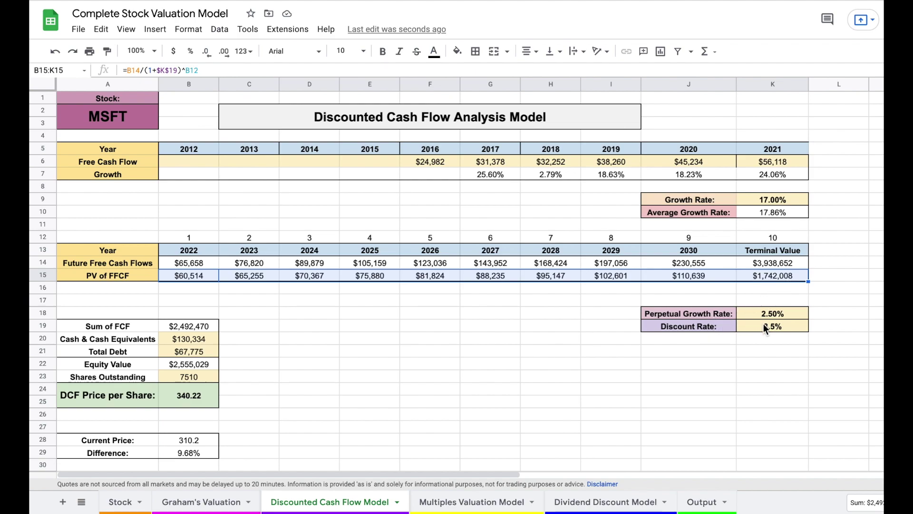
pyautogui.click(188, 323)
pyautogui.click(320, 327)
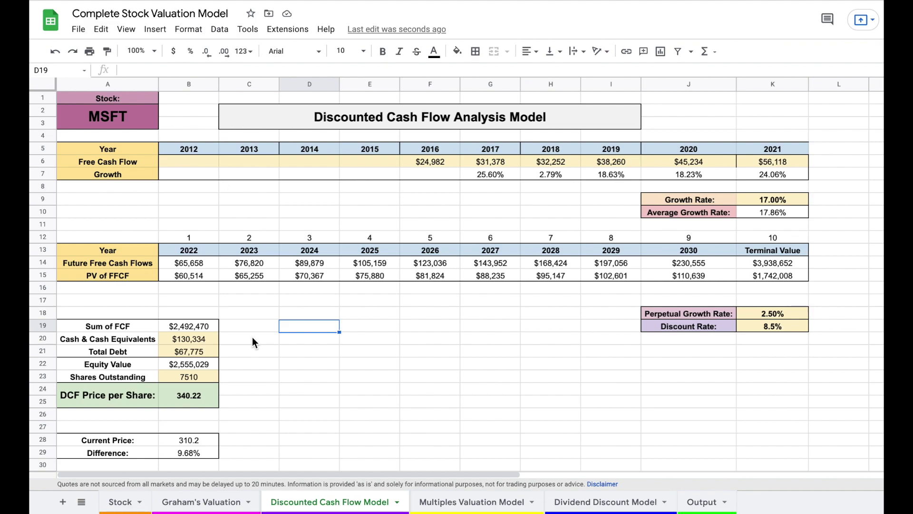
# Step: Trace the DCF price per share through cash, total debt, equity value and 7510 shares outstanding
pyautogui.moveTo(145, 338); pyautogui.dragTo(176, 338)
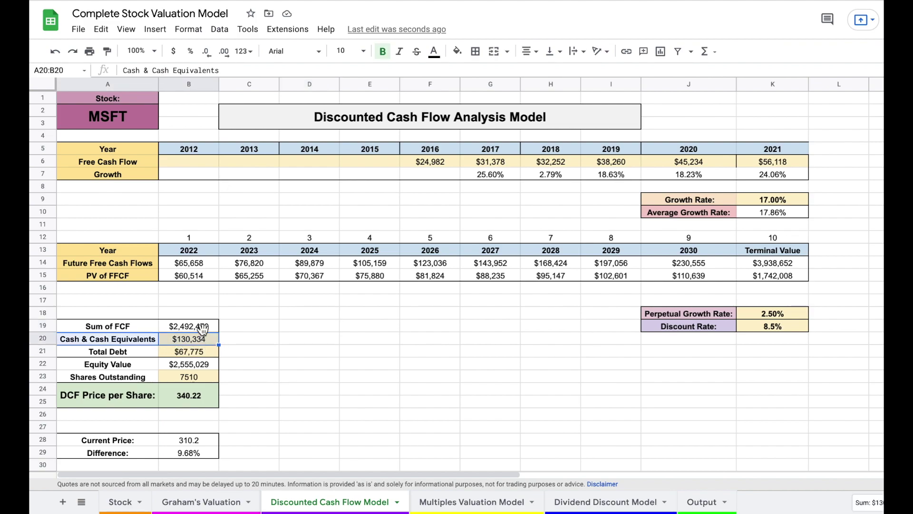
pyautogui.moveTo(133, 353); pyautogui.dragTo(190, 351)
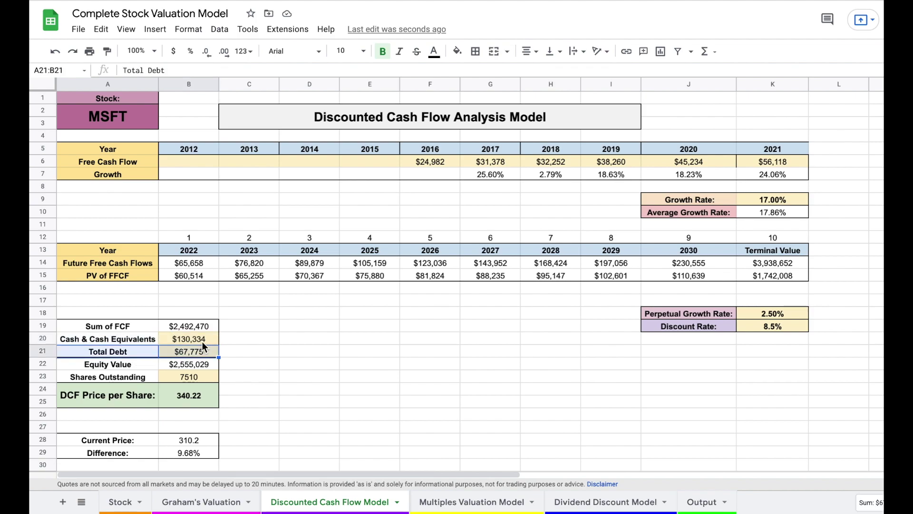
pyautogui.click(200, 364)
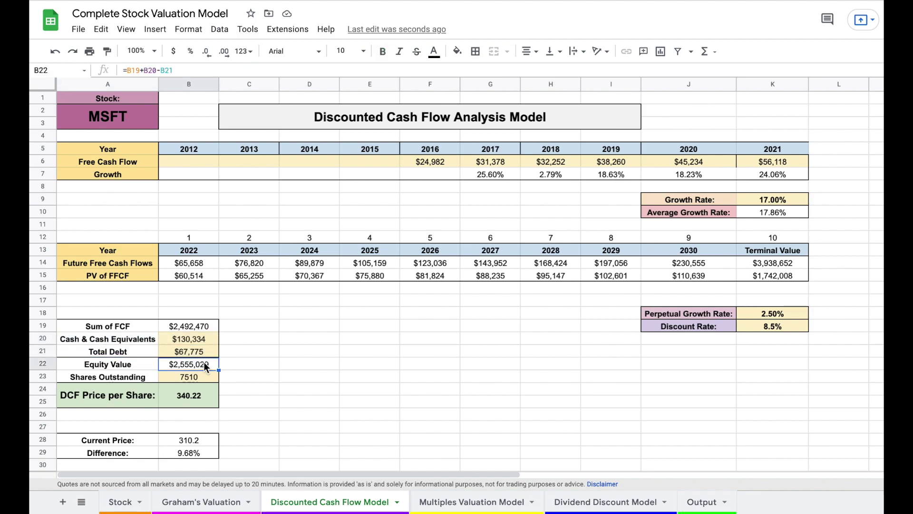
pyautogui.click(207, 377)
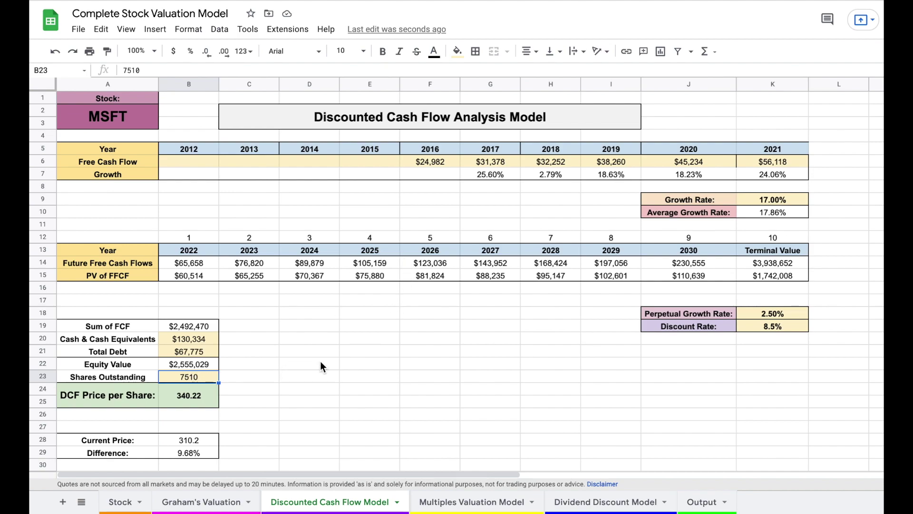
pyautogui.moveTo(136, 400); pyautogui.dragTo(176, 396)
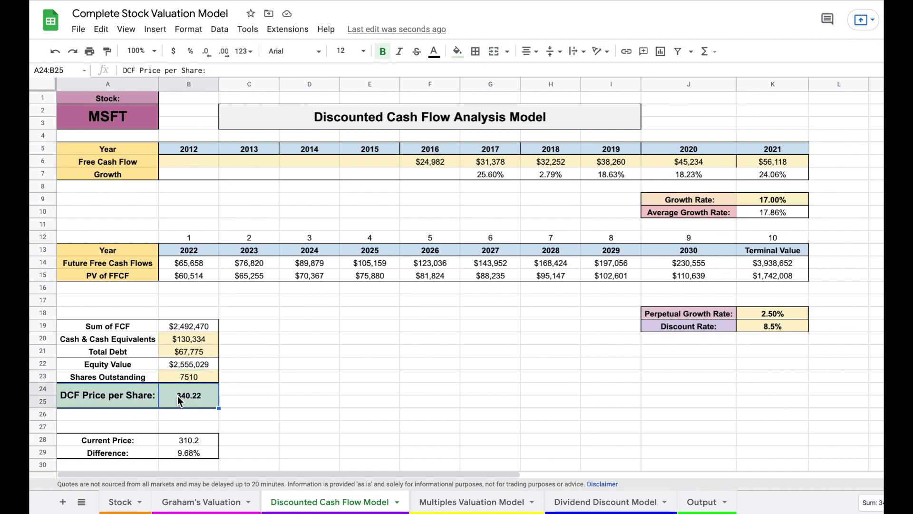
pyautogui.click(280, 394)
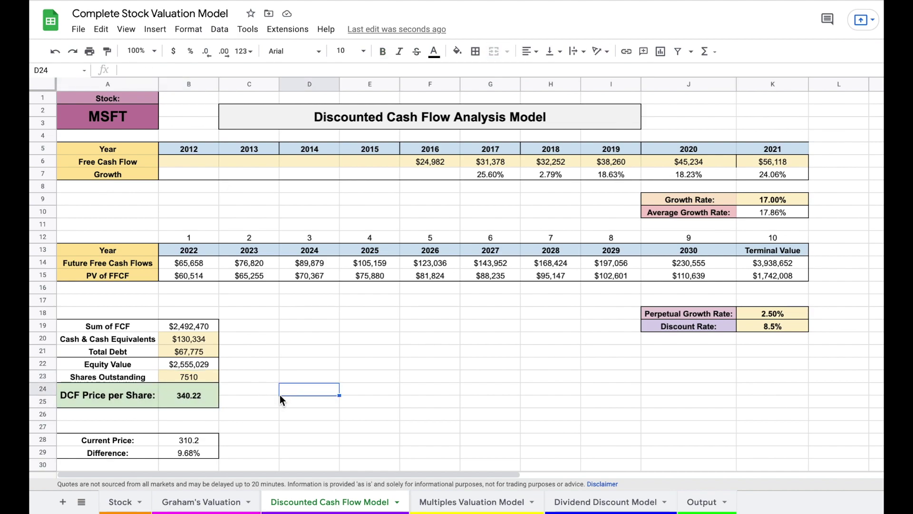
pyautogui.click(204, 409)
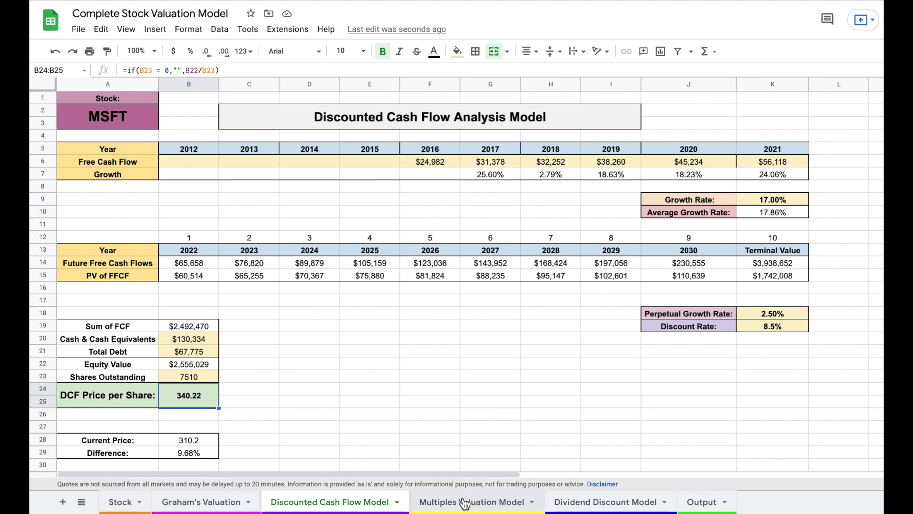
pyautogui.hotkey('ctrl', 'shift', 'pagedown')
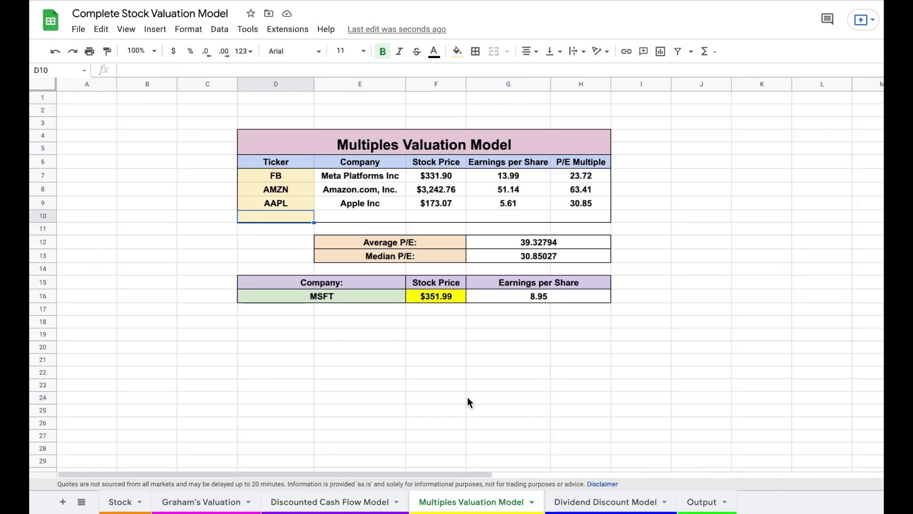
pyautogui.click(727, 257)
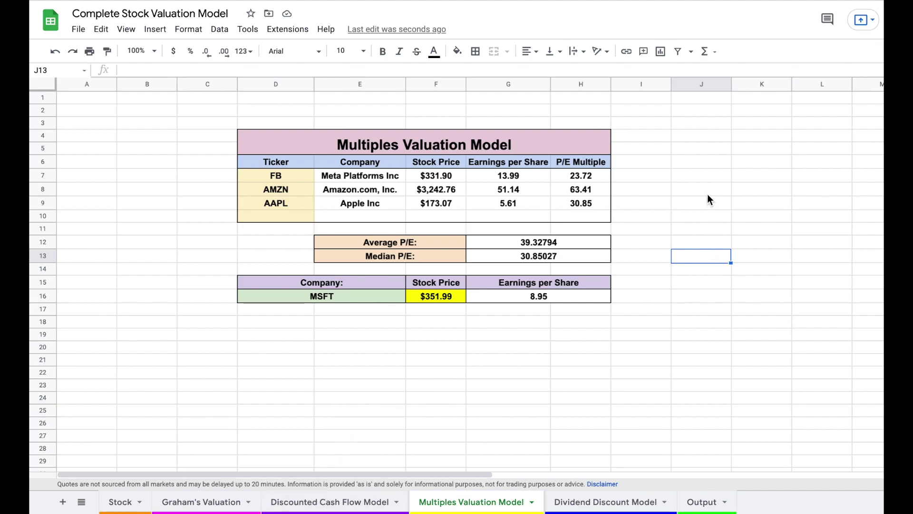
pyautogui.moveTo(707, 195); pyautogui.dragTo(734, 221)
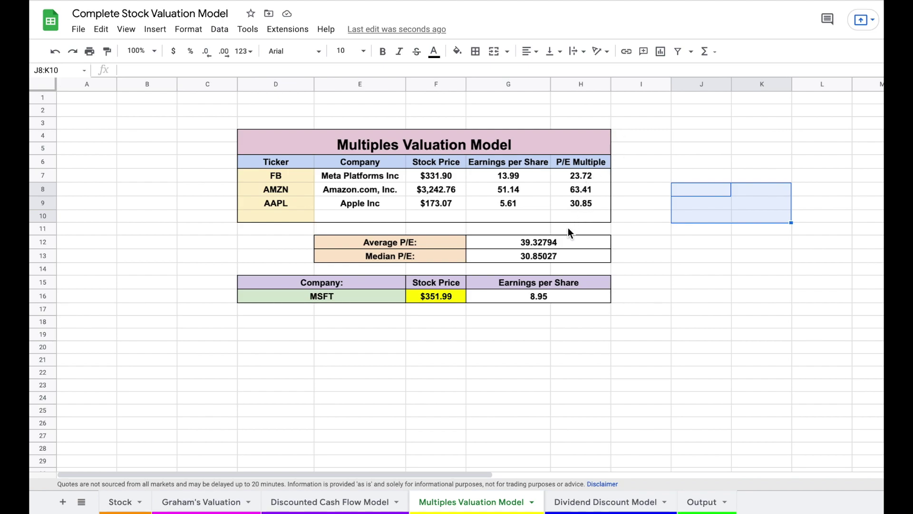
pyautogui.click(360, 296)
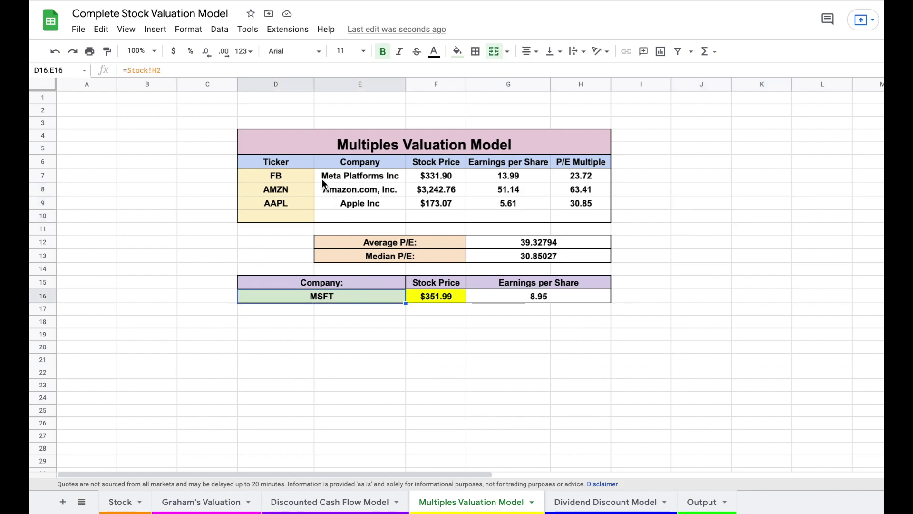
pyautogui.moveTo(303, 176); pyautogui.dragTo(301, 205)
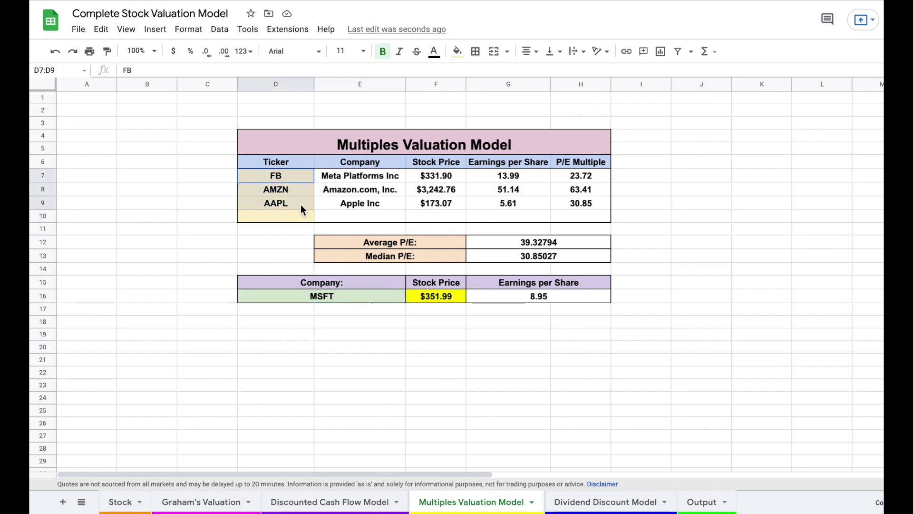
pyautogui.press('Delete')
# Step: Re-enter FB, AMZN and AAPL as the three peer tickers in D7:D9
pyautogui.click(296, 176)
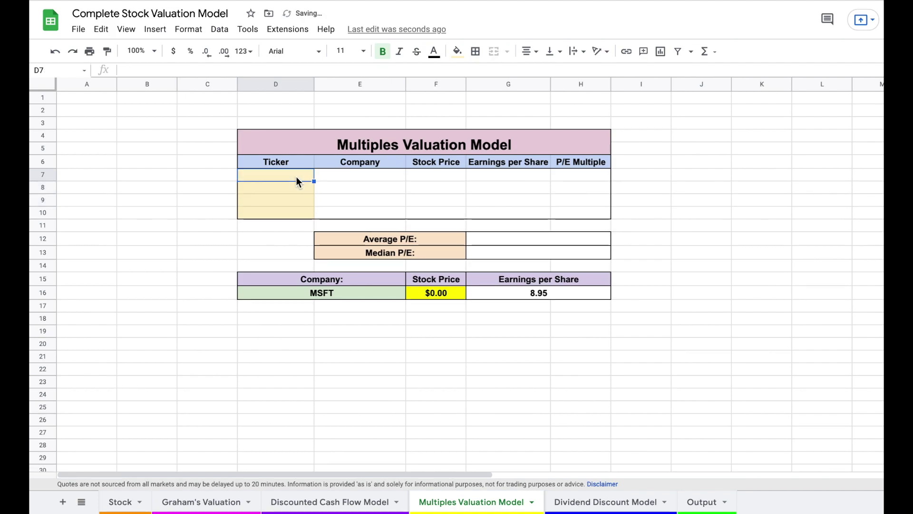
pyautogui.write('FB')
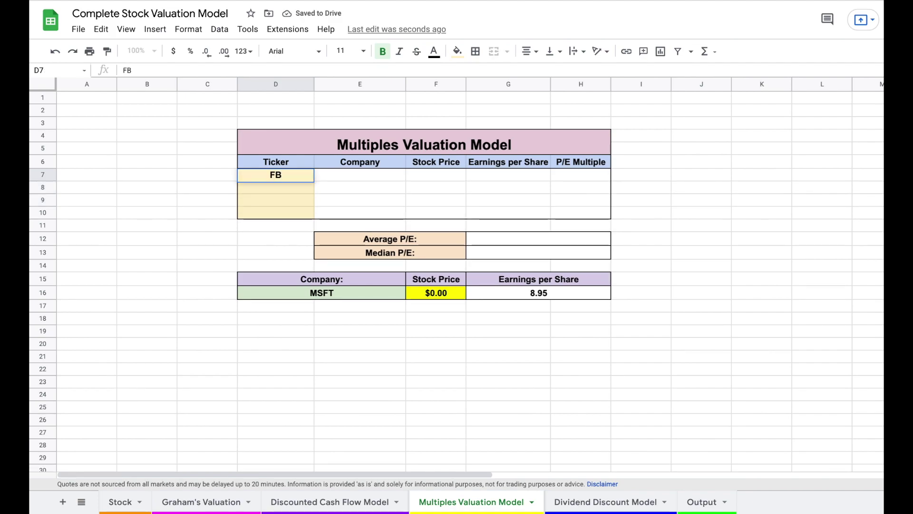
pyautogui.press('Return')
pyautogui.write('AMAZN')
pyautogui.press('BackSpace')
pyautogui.press('BackSpace')
pyautogui.press('BackSpace')
pyautogui.write('ZN')
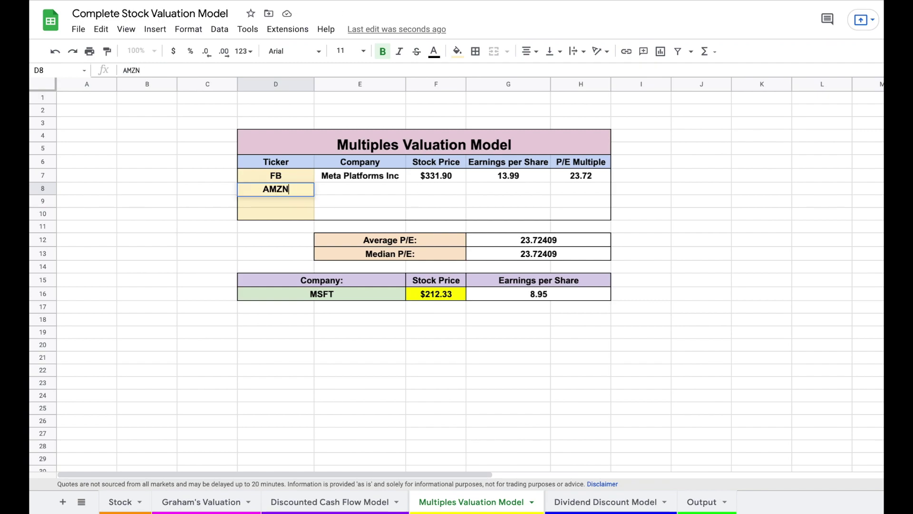
pyautogui.press('Return')
pyautogui.write('AAPL')
pyautogui.press('Return')
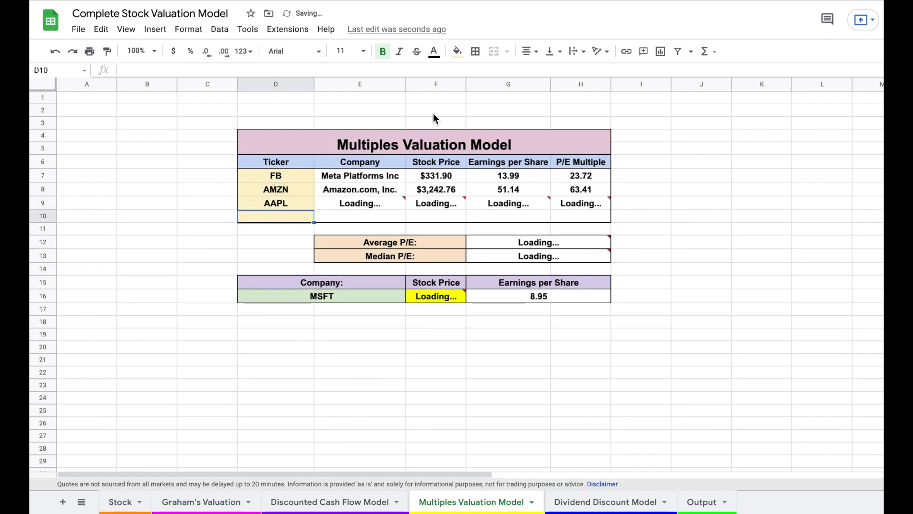
pyautogui.click(714, 206)
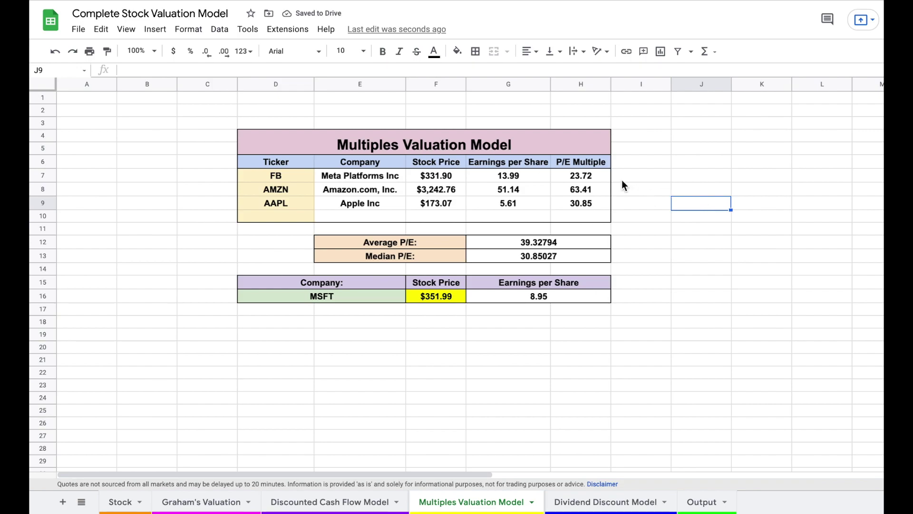
# Step: Review the peer P/E multiples, Average P/E, MSFT EPS and stock price formulas
pyautogui.moveTo(587, 173); pyautogui.dragTo(588, 200)
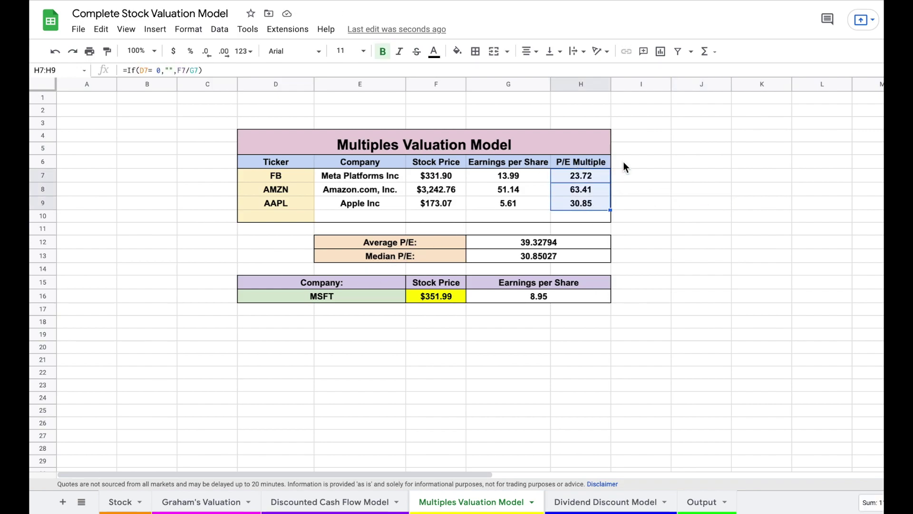
pyautogui.moveTo(446, 241); pyautogui.dragTo(487, 241)
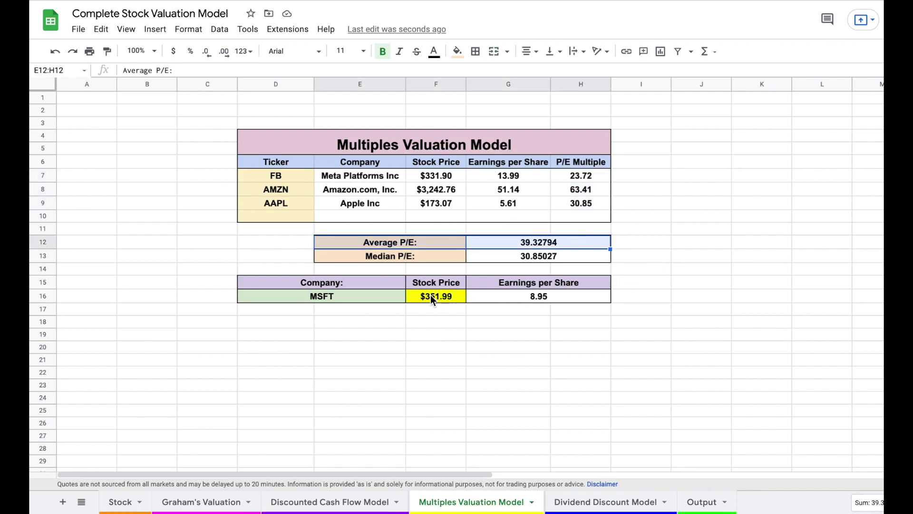
pyautogui.click(550, 297)
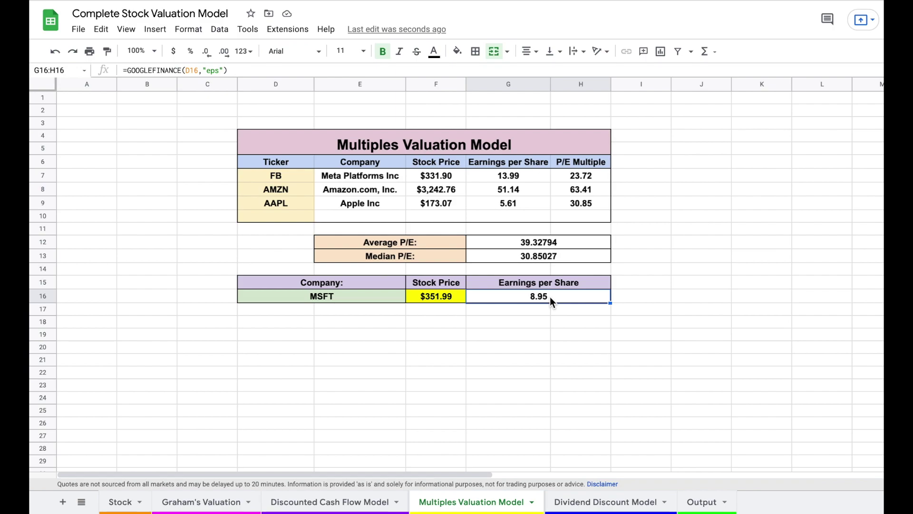
pyautogui.moveTo(443, 241); pyautogui.dragTo(509, 243)
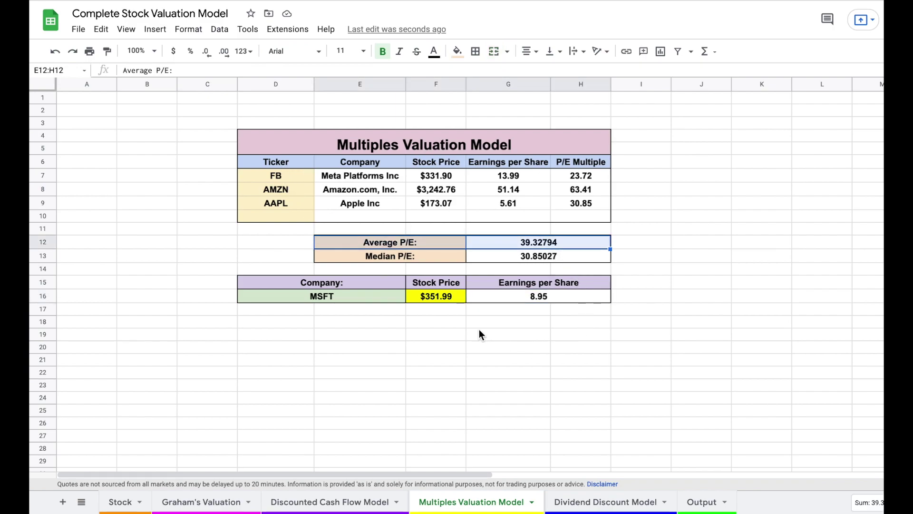
pyautogui.click(446, 299)
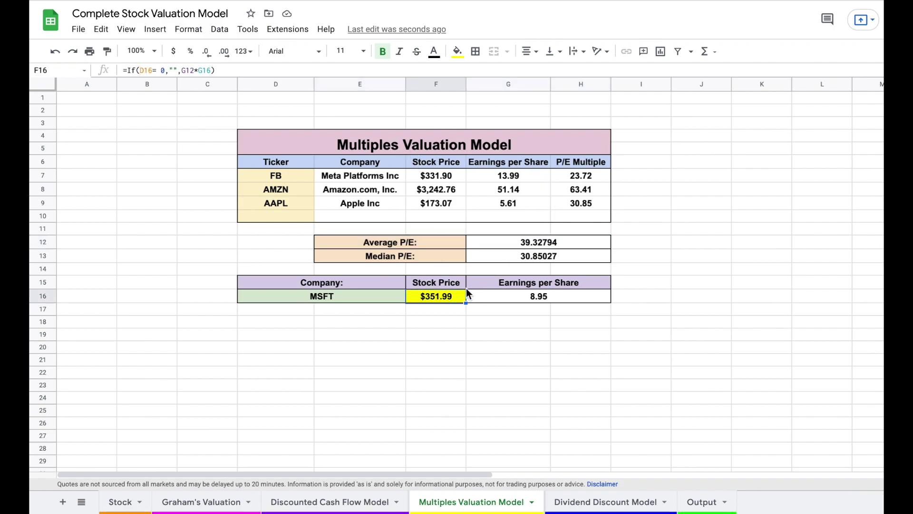
pyautogui.click(658, 339)
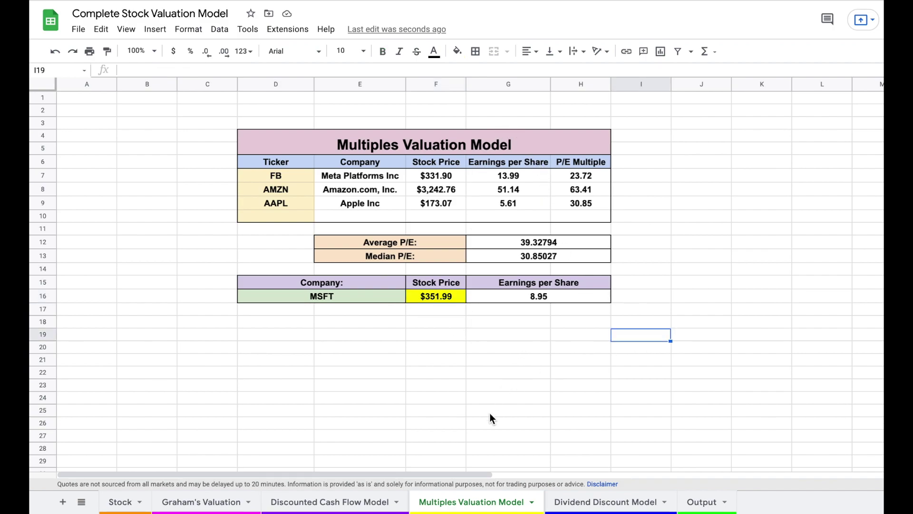
# Step: Check the Multiples Valuation result on the Output summary sheet
pyautogui.click(700, 502)
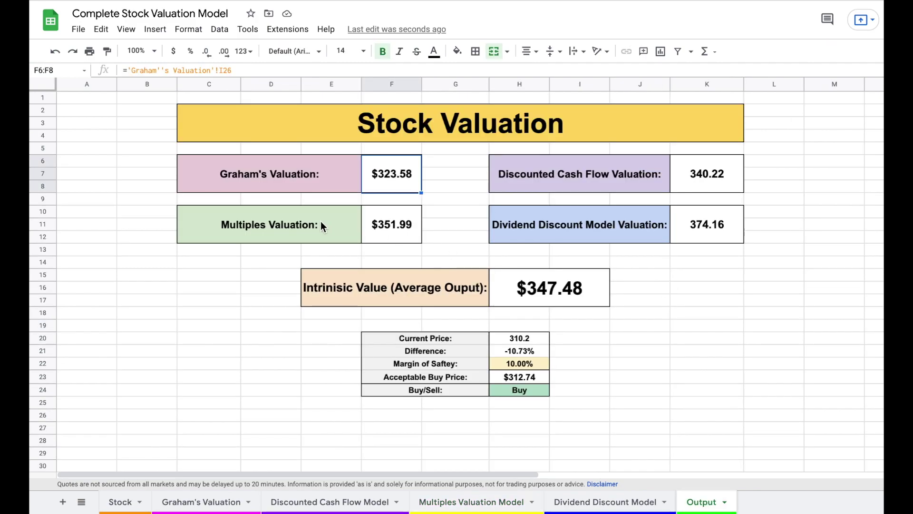
pyautogui.click(318, 223)
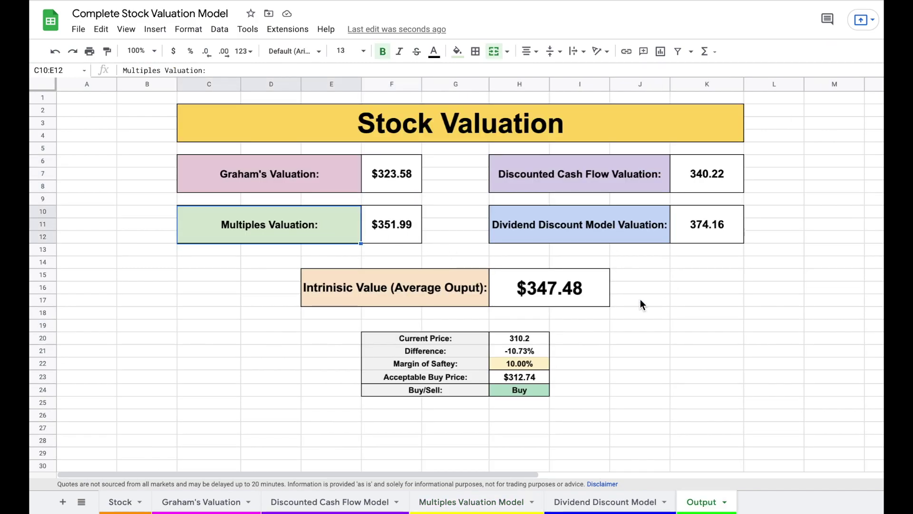
pyautogui.click(611, 500)
# Step: Inspect the yearly dividend payouts and their year-over-year growth rates on the Dividend Discount Model
pyautogui.click(809, 259)
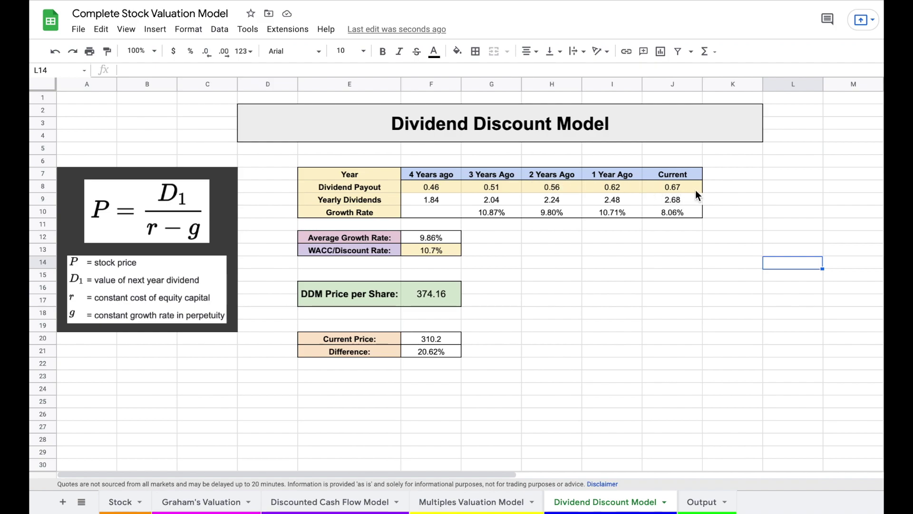
pyautogui.click(443, 189)
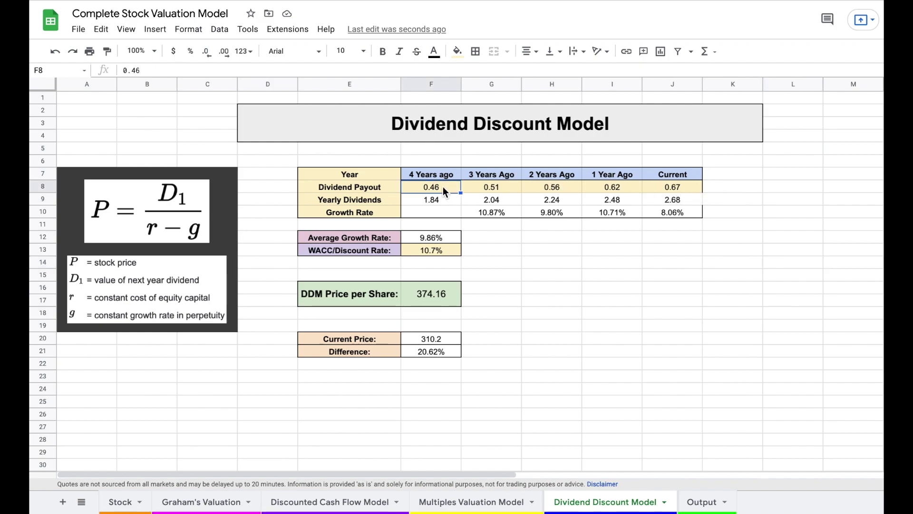
pyautogui.click(493, 190)
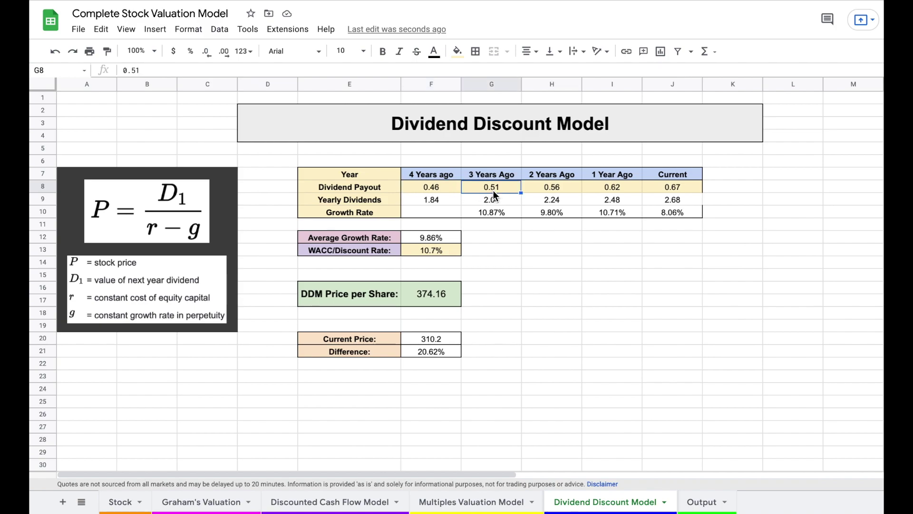
pyautogui.click(566, 187)
pyautogui.click(603, 187)
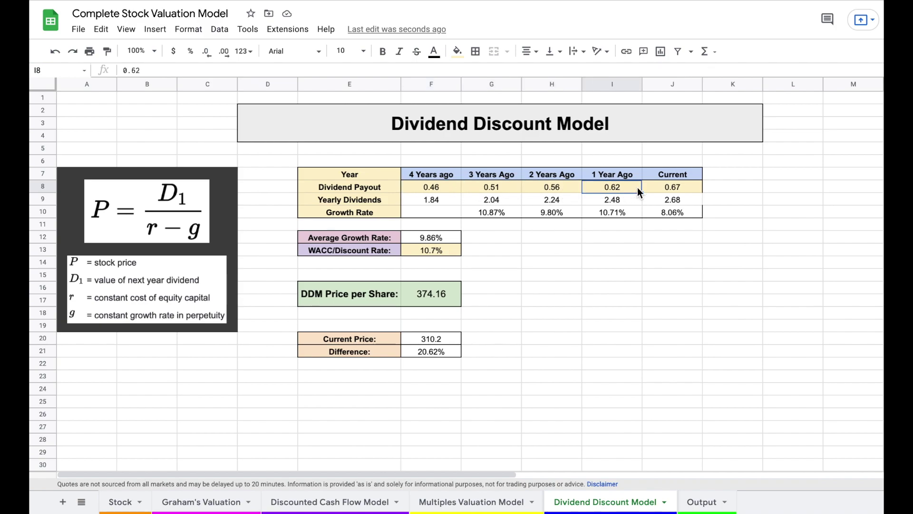
pyautogui.click(663, 188)
pyautogui.moveTo(440, 198); pyautogui.dragTo(672, 201)
pyautogui.moveTo(492, 213); pyautogui.dragTo(653, 212)
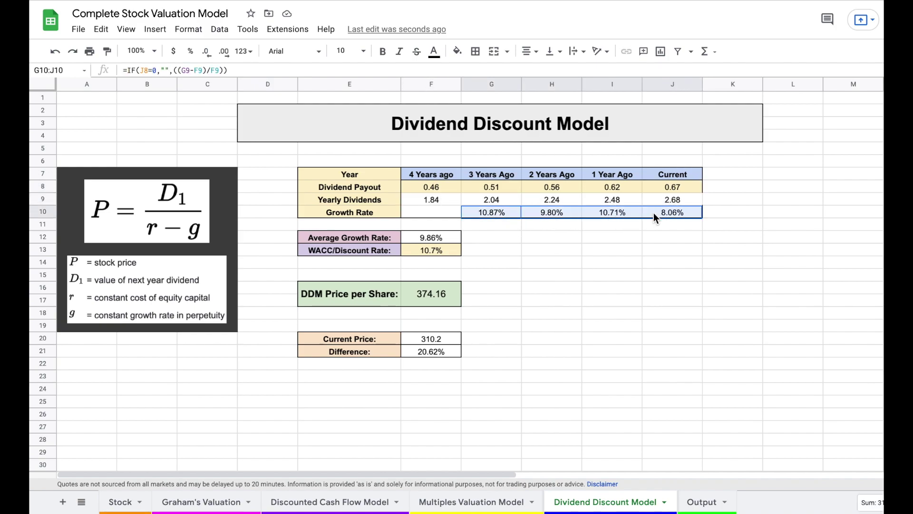
# Step: Check the 9.86% average growth rate and the formula giving the 374.16 DDM price
pyautogui.click(427, 237)
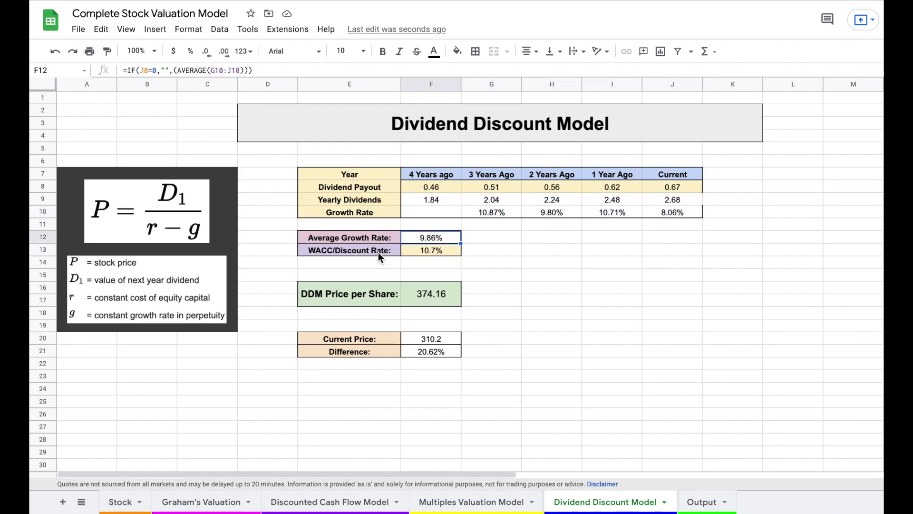
pyautogui.click(431, 295)
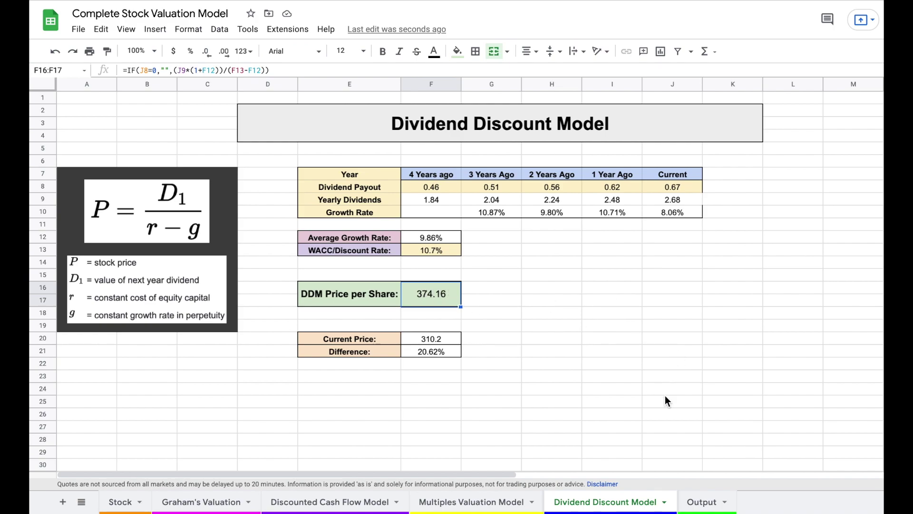
pyautogui.click(704, 502)
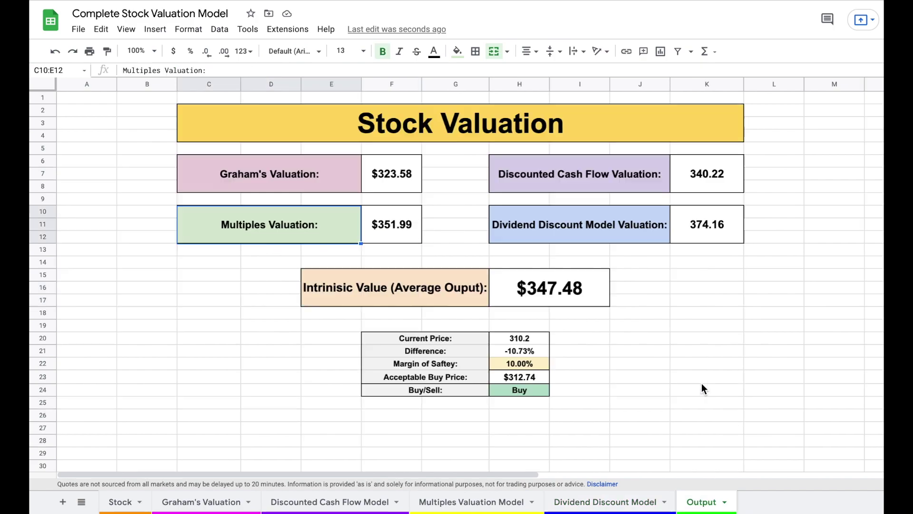
# Step: Review the source formulas for the Graham, Multiples, DCF and Dividend Discount valuations
pyautogui.click(709, 325)
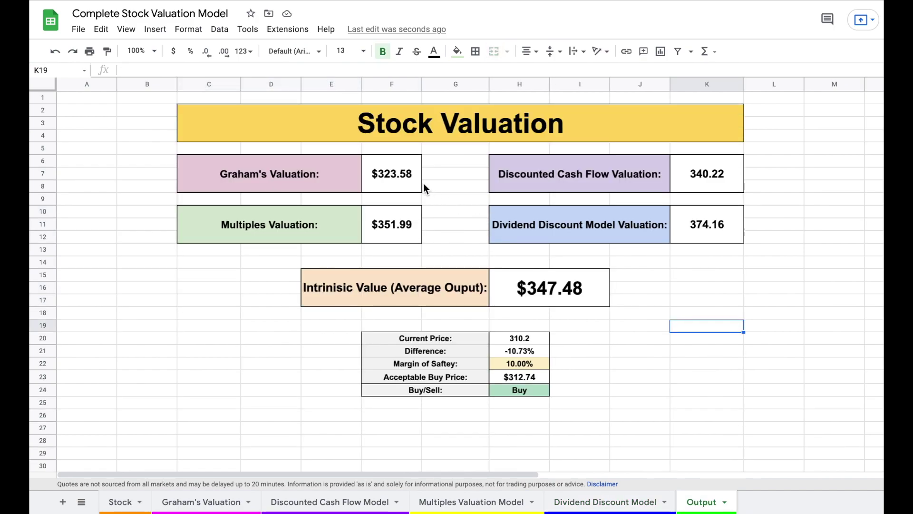
pyautogui.click(406, 180)
pyautogui.click(403, 216)
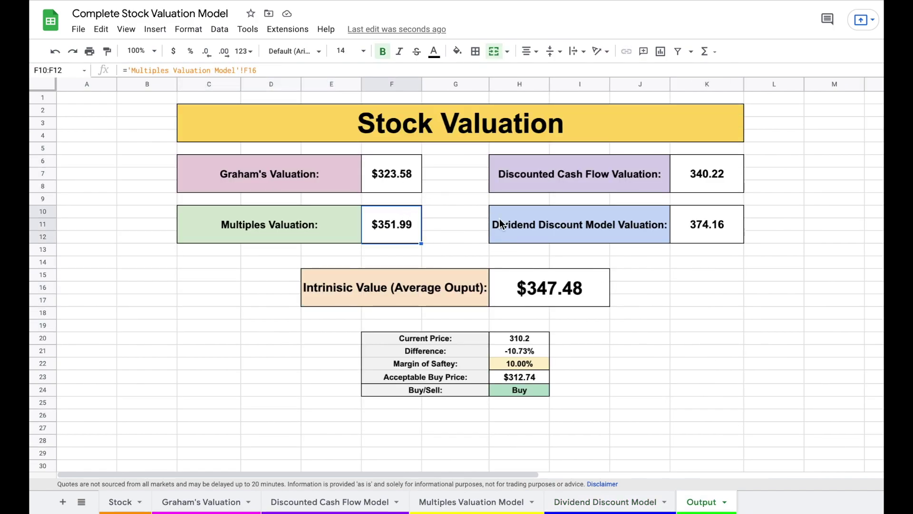
pyautogui.click(714, 177)
pyautogui.click(715, 221)
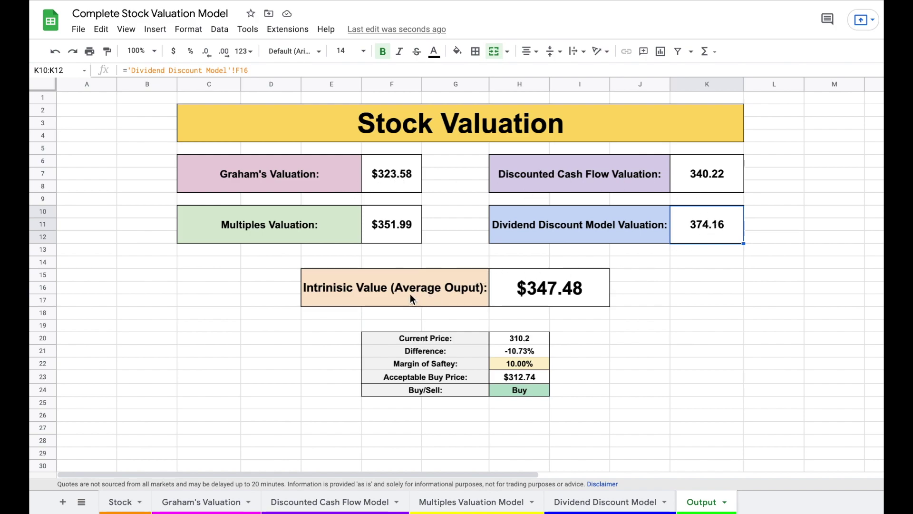
# Step: Inspect the averaged Intrinsic Value formula, then clear the Margin of Safety in H22
pyautogui.click(463, 292)
pyautogui.hotkey('shift', 'Right')
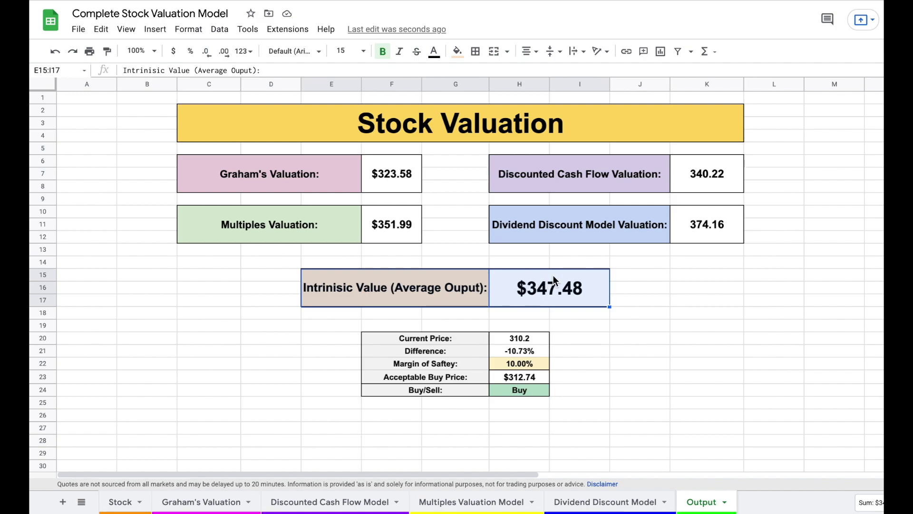
pyautogui.click(582, 283)
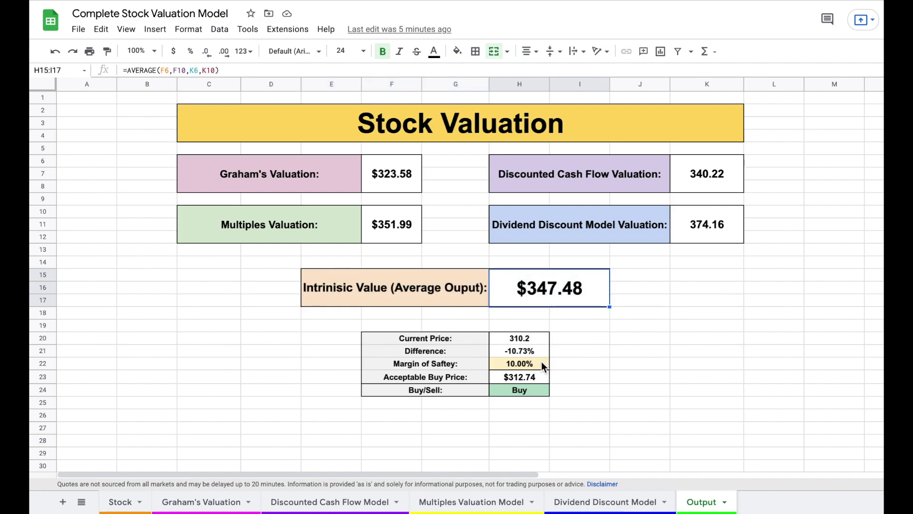
pyautogui.click(541, 362)
pyautogui.press('Delete')
pyautogui.click(618, 339)
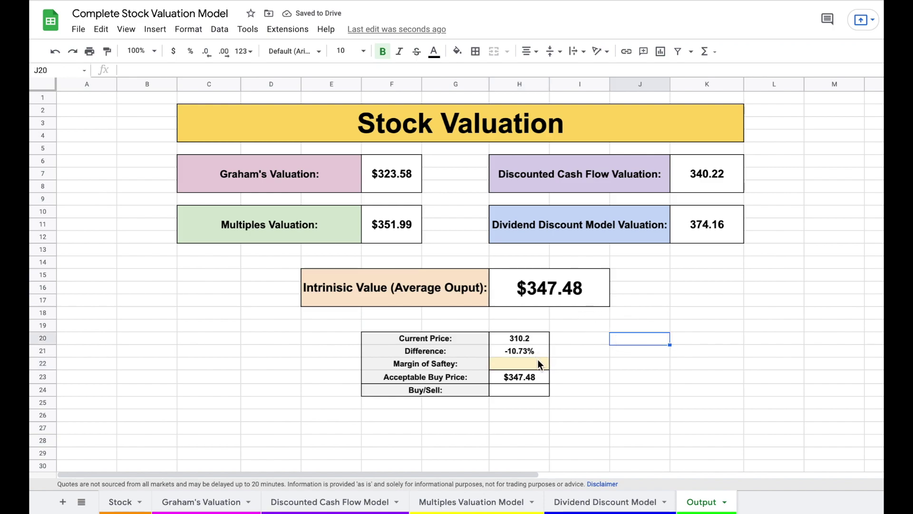
# Step: Review the live current price formula and the averaged intrinsic value of $347.48
pyautogui.click(619, 352)
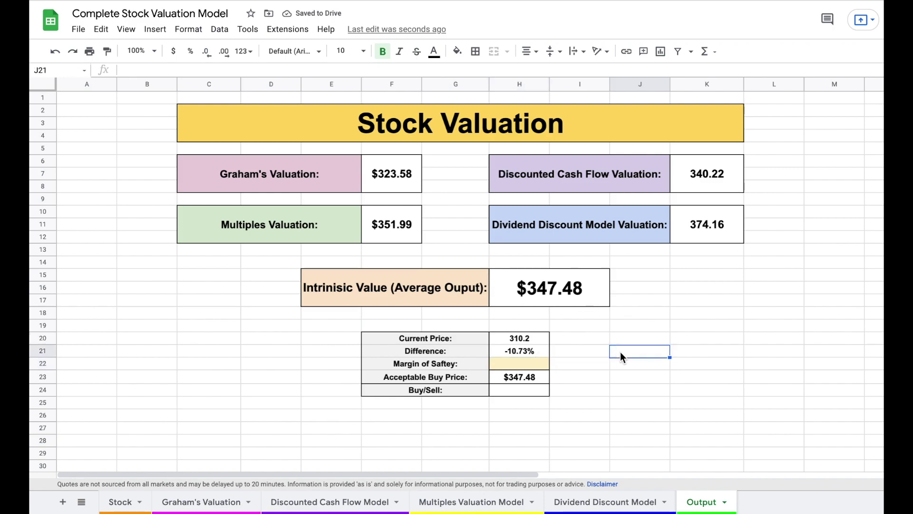
pyautogui.click(538, 343)
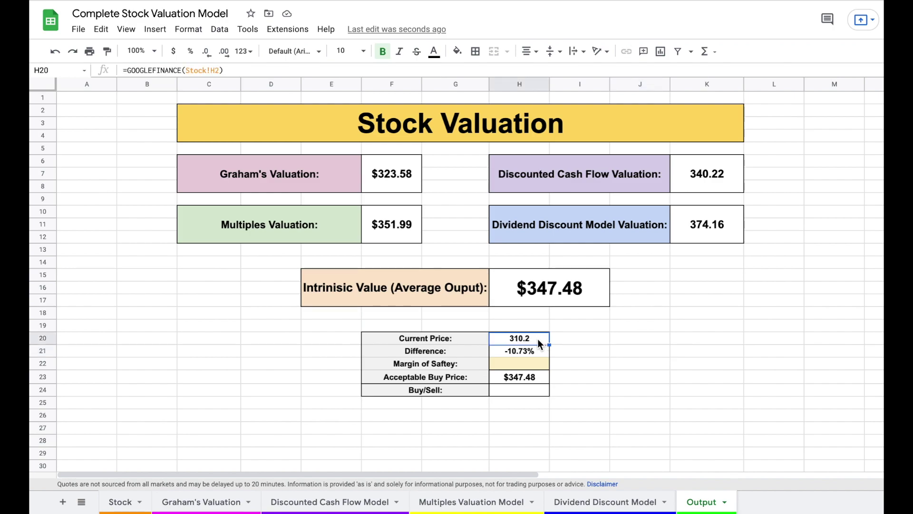
pyautogui.click(482, 286)
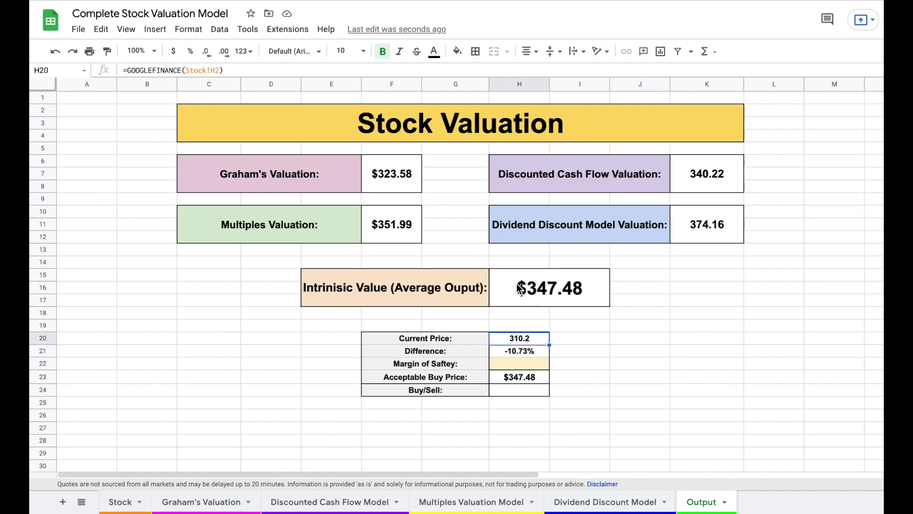
pyautogui.click(546, 292)
pyautogui.click(635, 314)
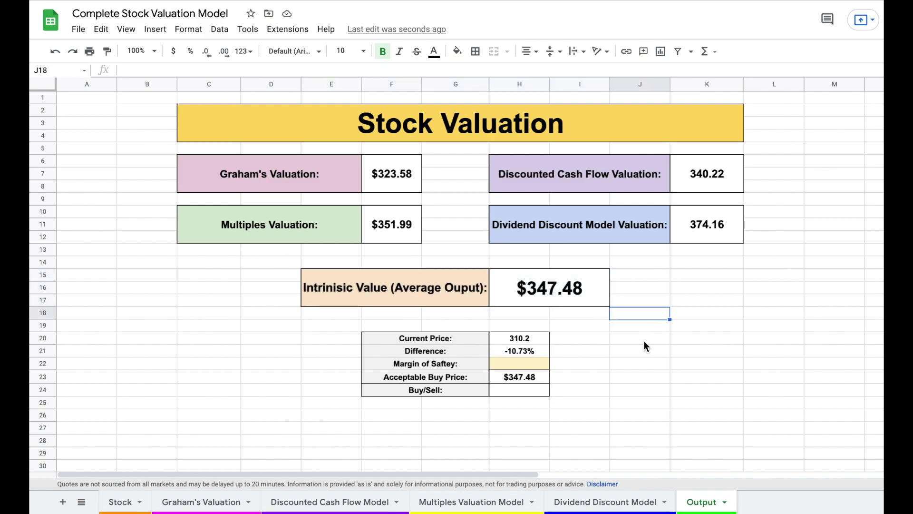
# Step: Set the Margin of Safety to 10% and check the $312.74 buy price and Buy verdict
pyautogui.click(532, 363)
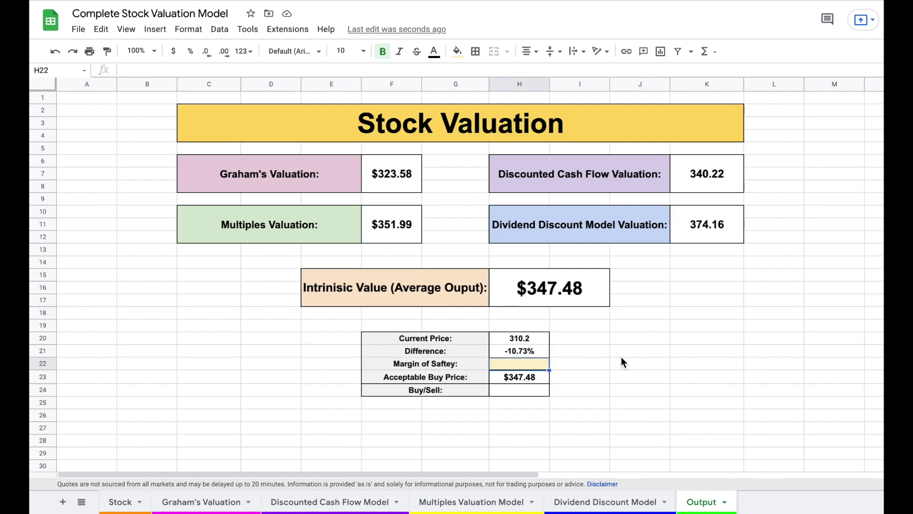
pyautogui.write('10%')
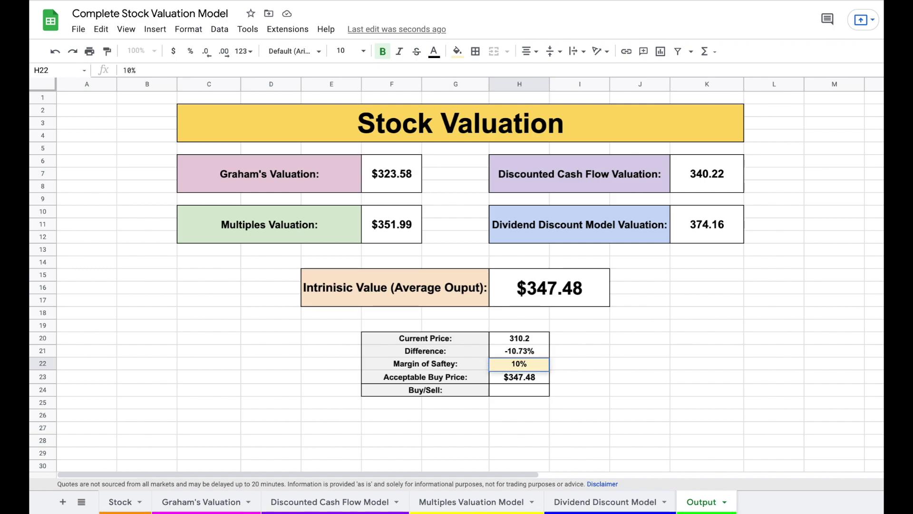
pyautogui.press('Return')
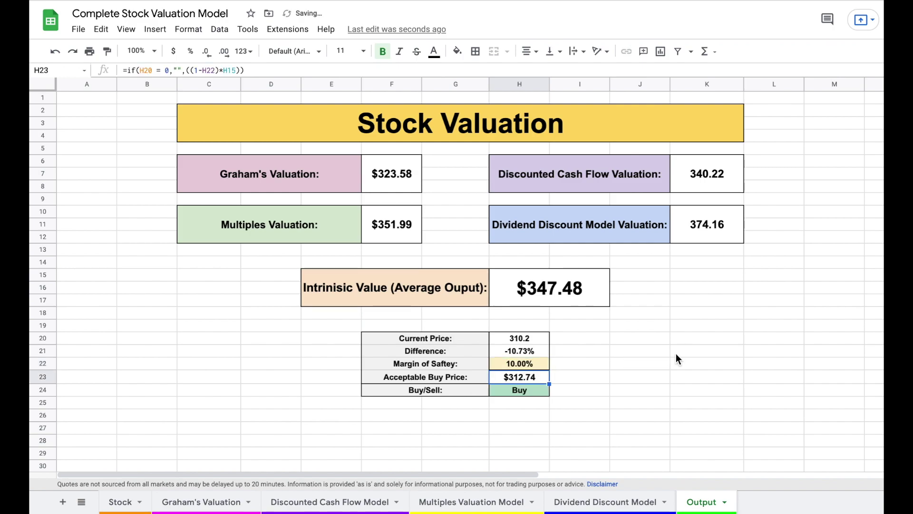
pyautogui.moveTo(457, 375); pyautogui.dragTo(492, 375)
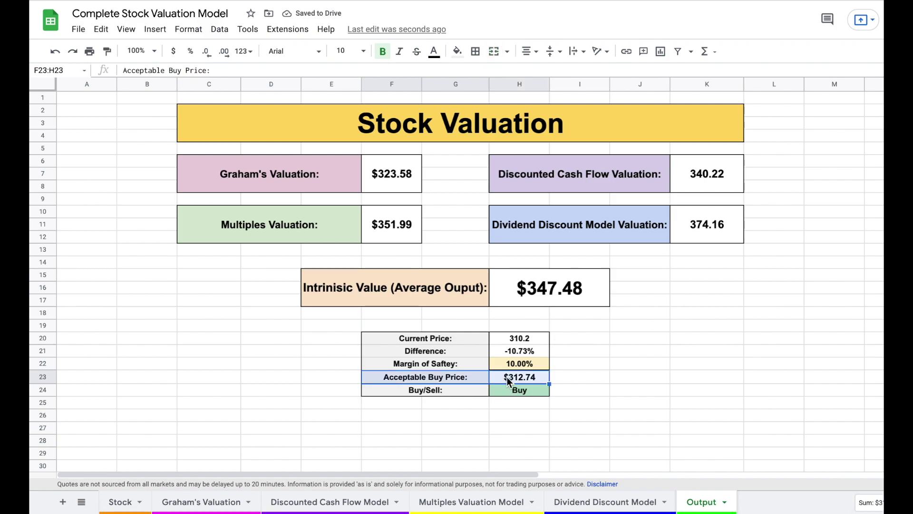
pyautogui.click(512, 377)
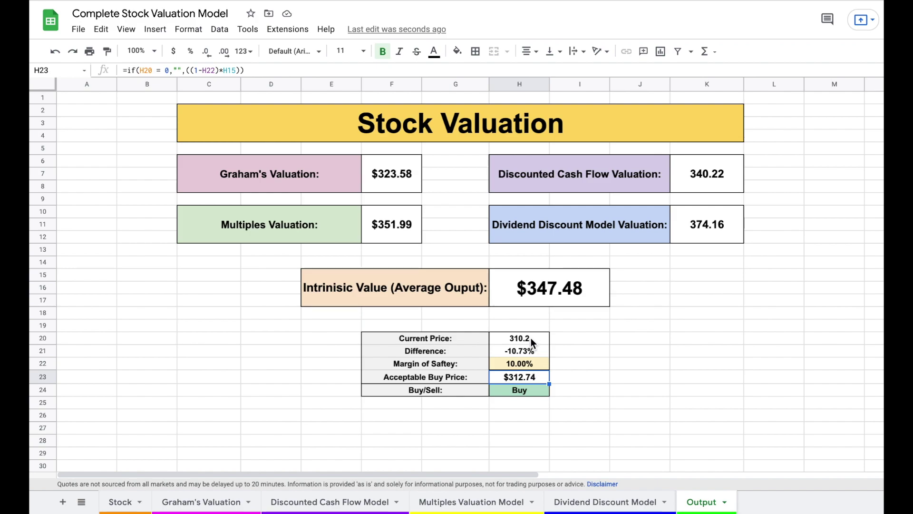
pyautogui.moveTo(482, 388); pyautogui.dragTo(511, 389)
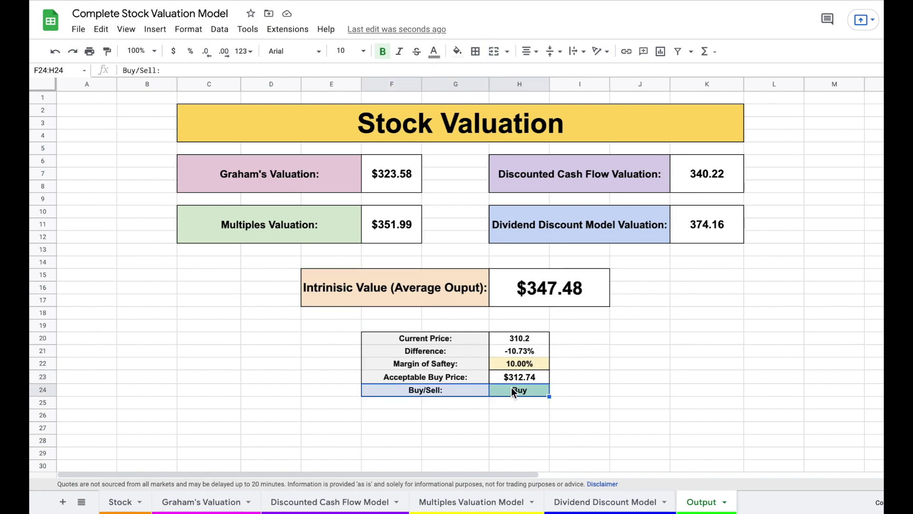
pyautogui.click(534, 365)
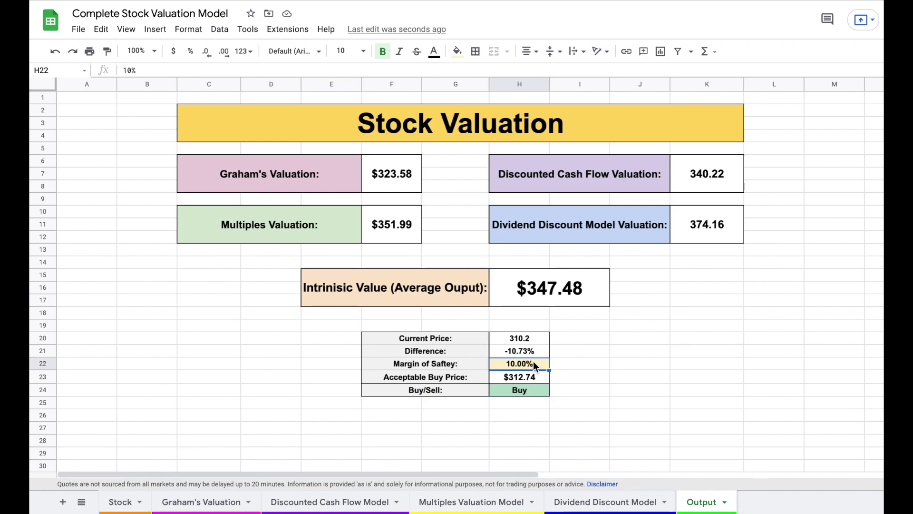
# Step: Raise the Margin of Safety to 30% and check the $243.24 buy price and Sell verdict
pyautogui.doubleClick(533, 361)
pyautogui.write('30')
pyautogui.press('Return')
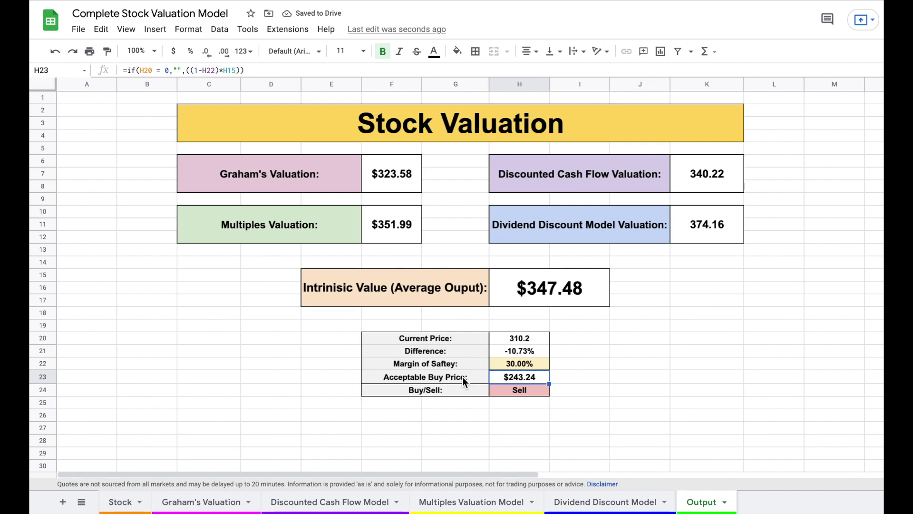
pyautogui.moveTo(466, 379); pyautogui.dragTo(502, 378)
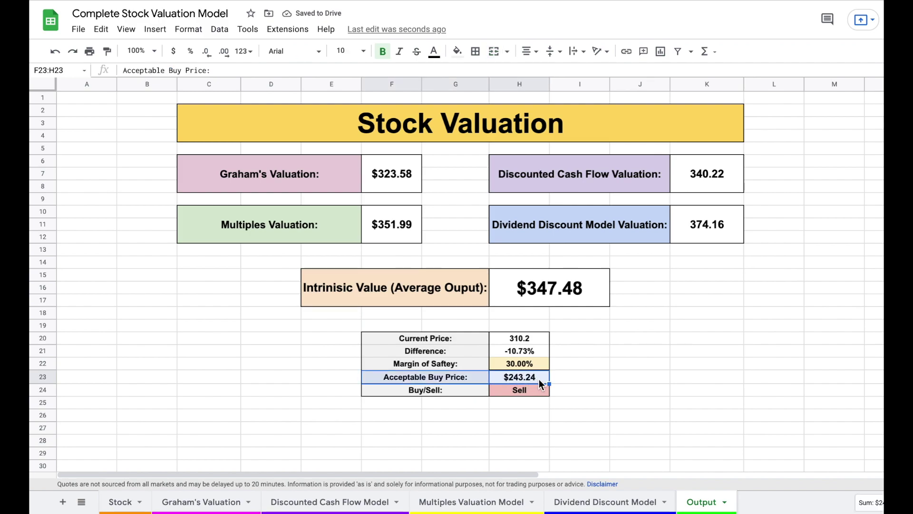
pyautogui.moveTo(461, 390); pyautogui.dragTo(506, 388)
pyautogui.click(738, 309)
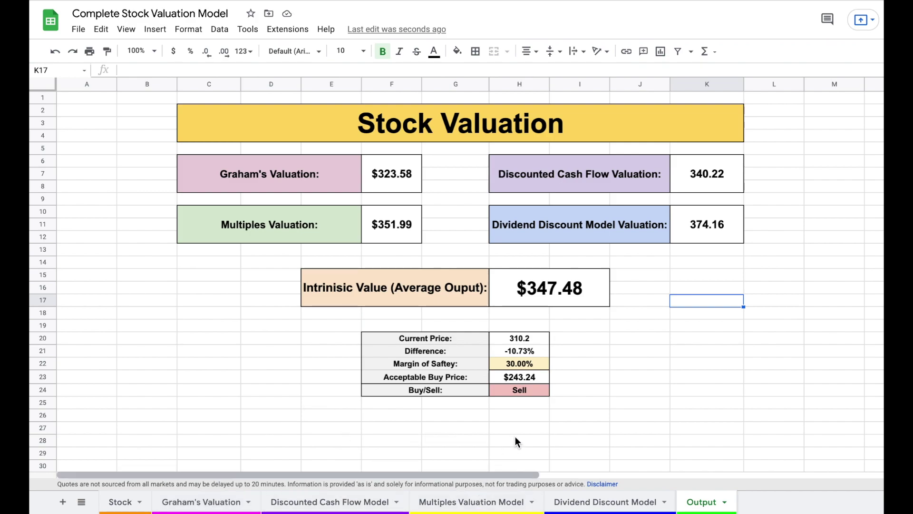
pyautogui.click(719, 328)
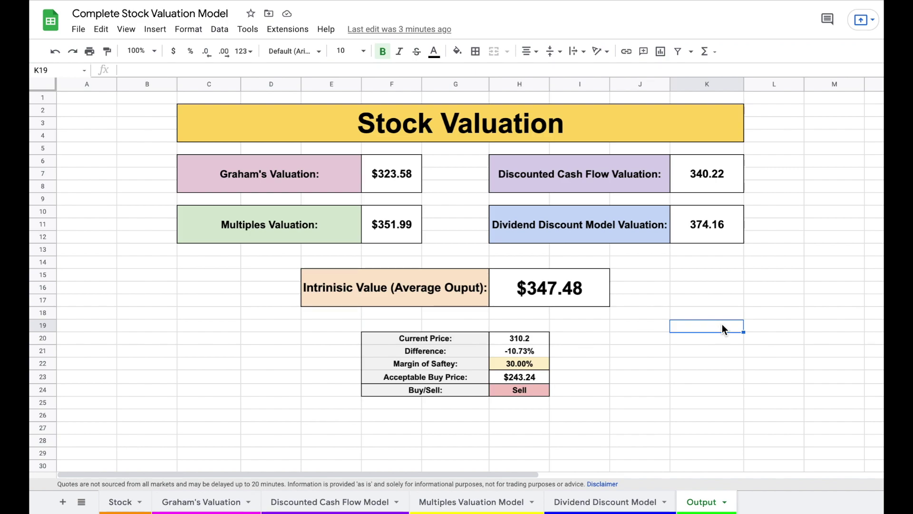
pyautogui.moveTo(447, 302); pyautogui.dragTo(535, 291)
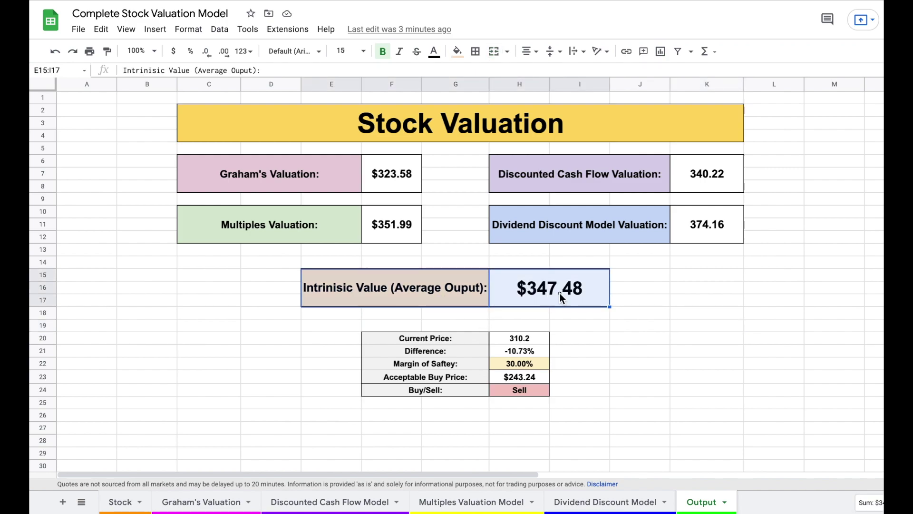
pyautogui.click(722, 318)
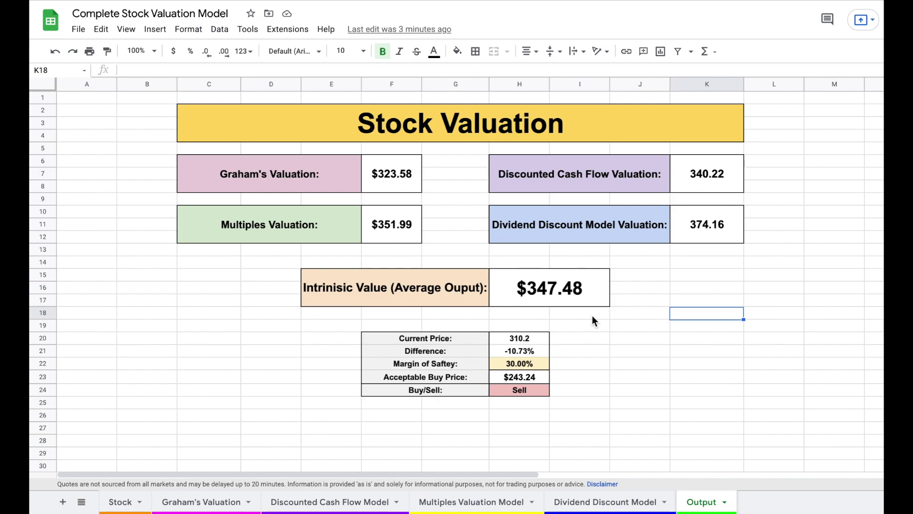